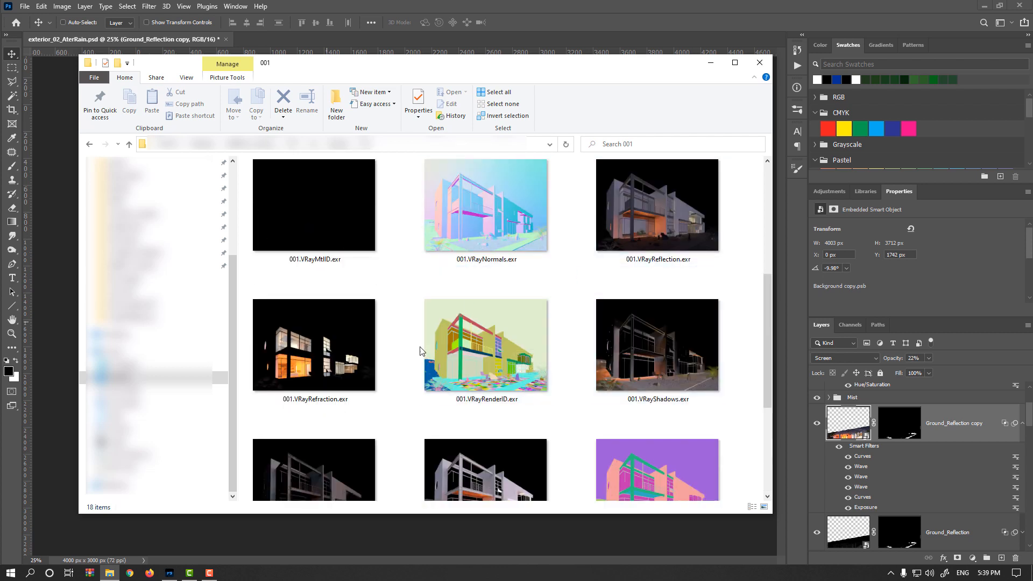
Step: Place the 001.VRayReflection and 001.VRayTotalLighting EXR passes above the Tree_01 copy layer, reading alpha data as an alpha channel
{"action": "scroll", "coordinate": [894, 441], "scroll_direction": "up", "scroll_amount": 3}
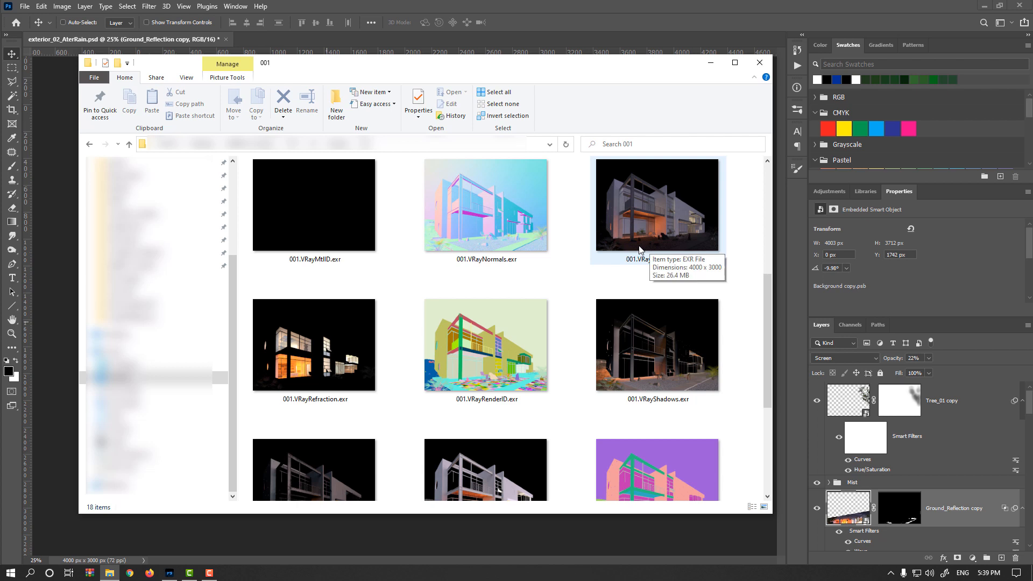
{"action": "left_click", "coordinate": [849, 404]}
{"action": "left_click", "coordinate": [848, 404]}
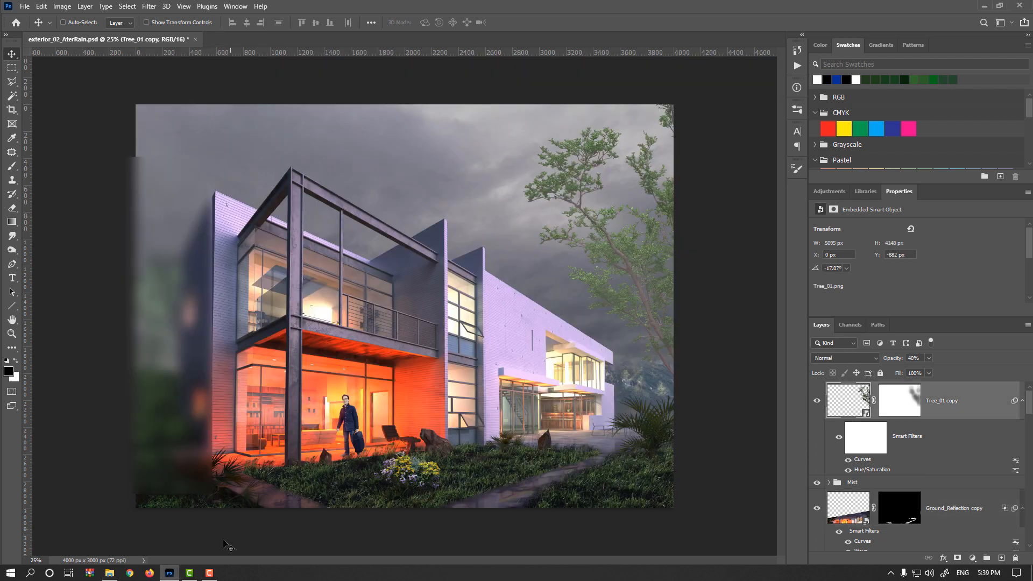
{"action": "left_click", "coordinate": [117, 576]}
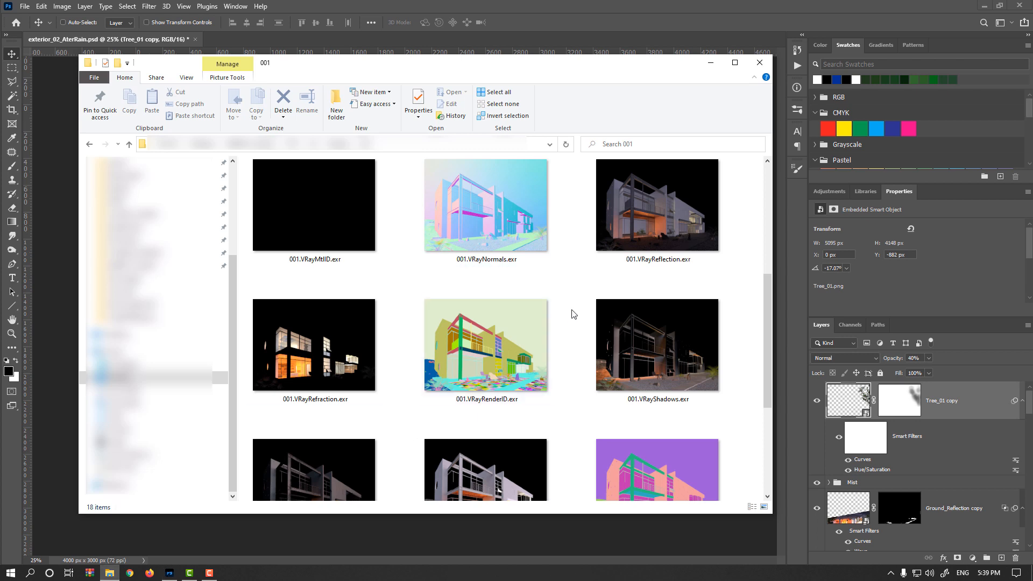
{"action": "left_click_drag", "start_coordinate": [592, 68], "coordinate": [0, 67]}
{"action": "key", "text": "alt+Tab"}
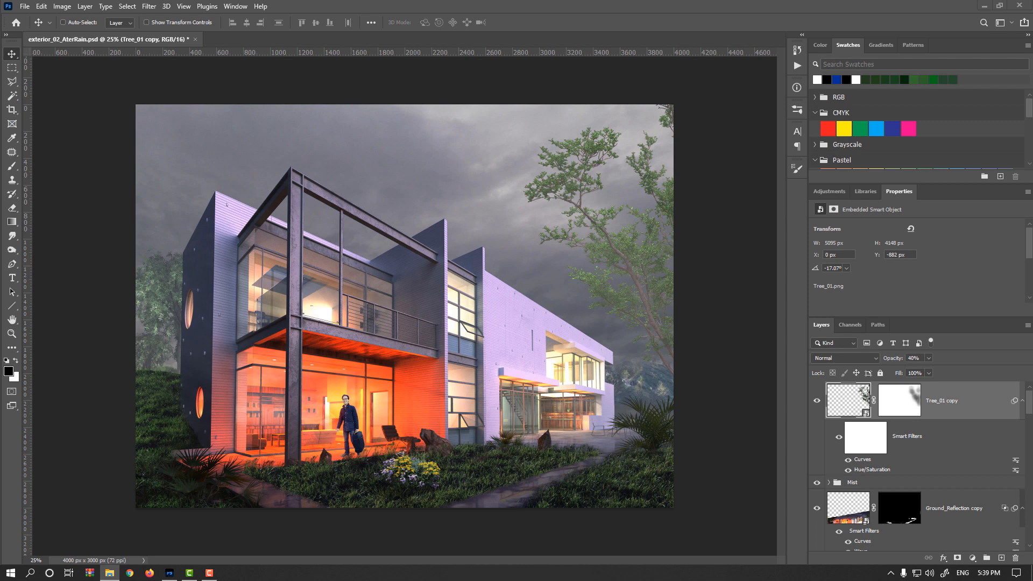
{"action": "left_click_drag", "start_coordinate": [476, 296], "coordinate": [474, 291]}
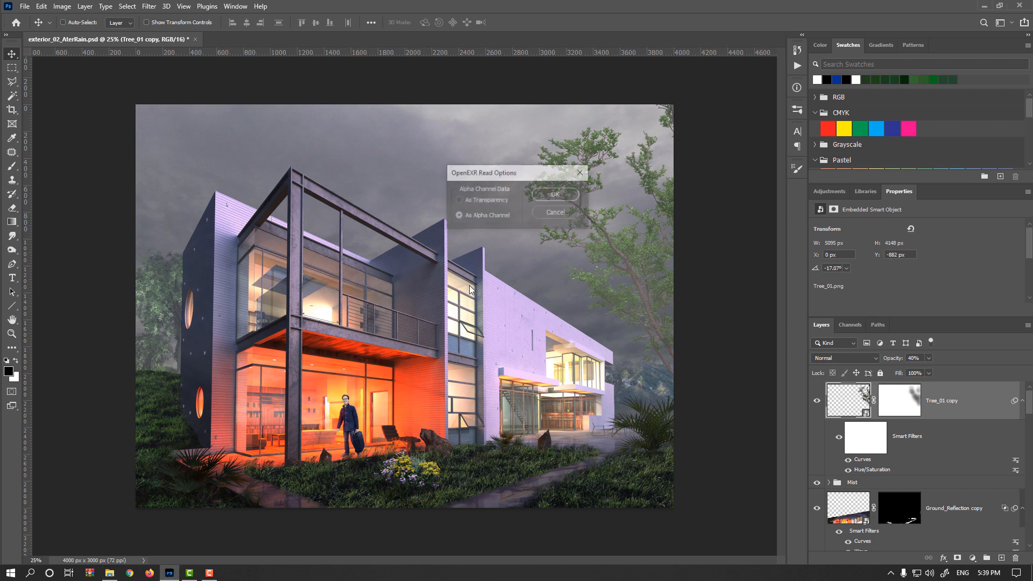
{"action": "left_click", "coordinate": [552, 194]}
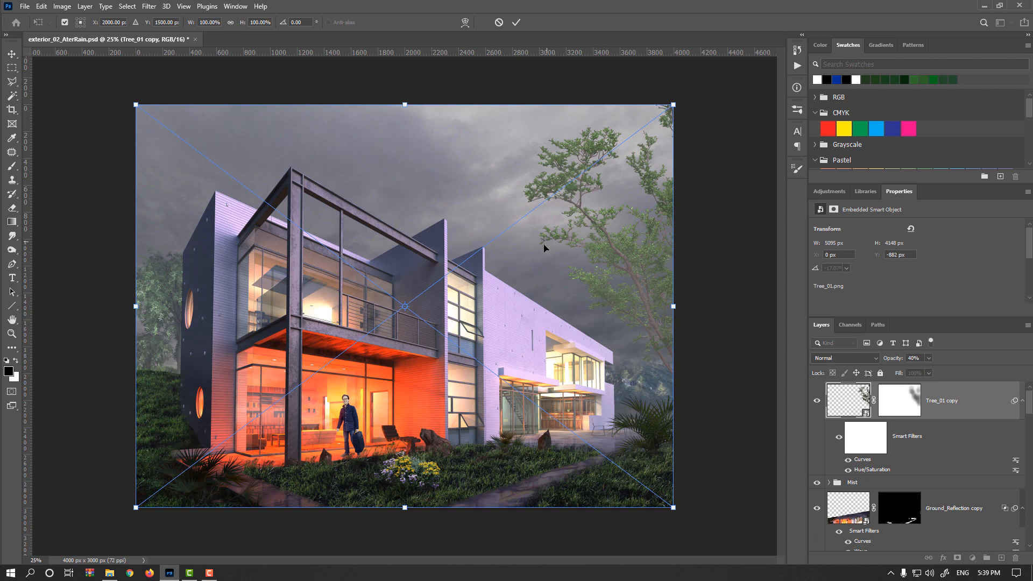
{"action": "key", "text": "Return"}
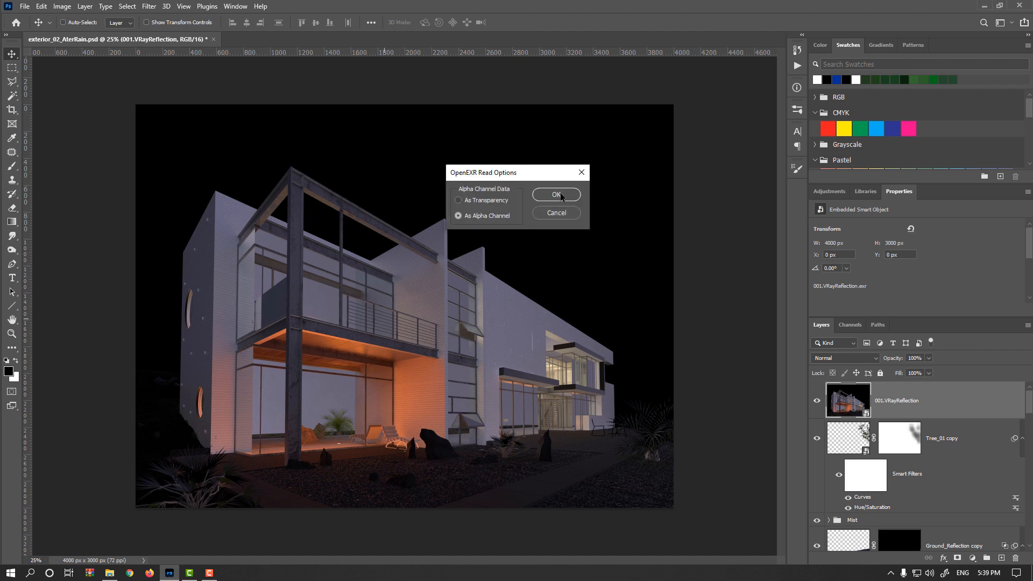
{"action": "left_click", "coordinate": [556, 195]}
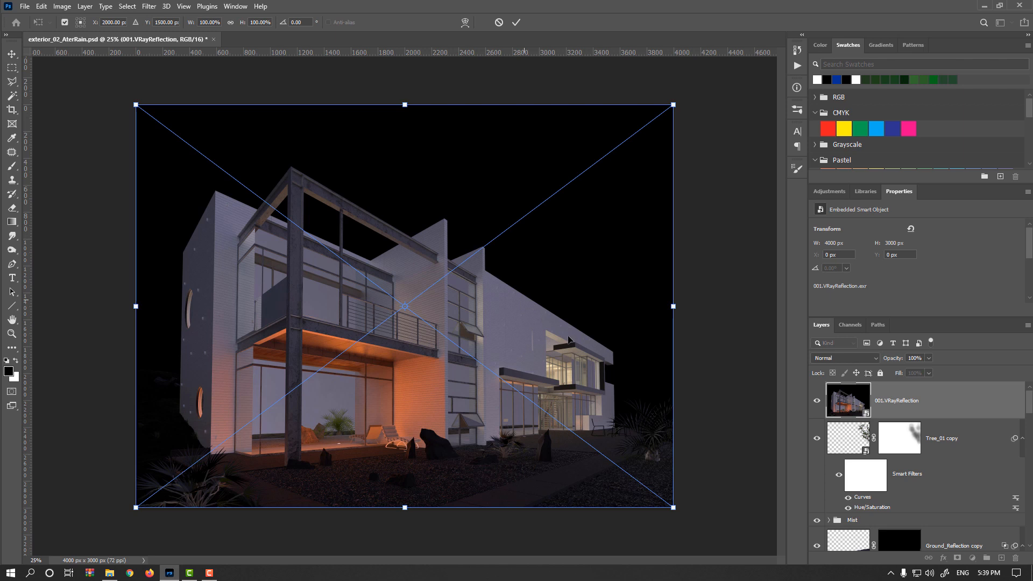
{"action": "key", "text": "Return"}
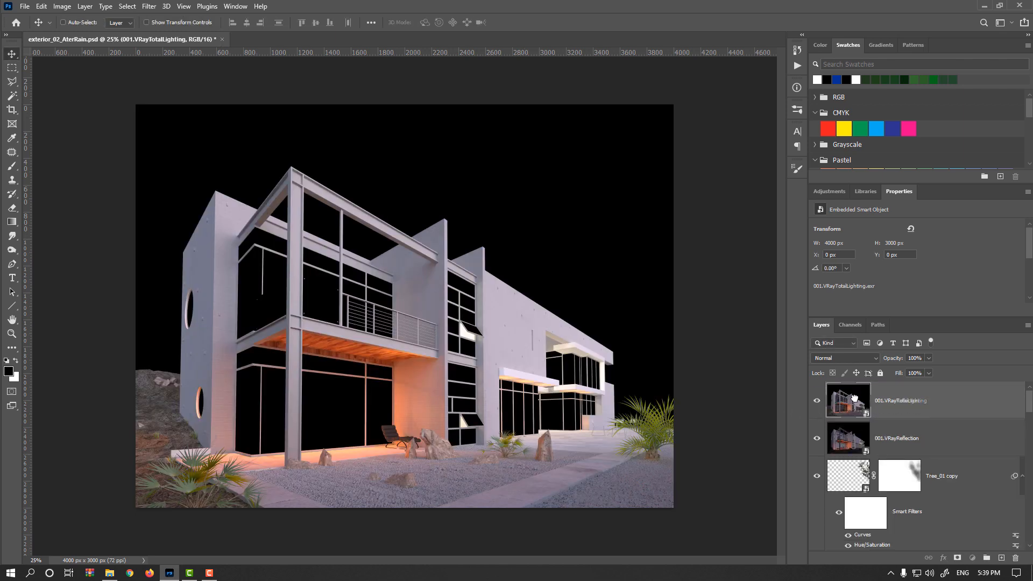
Step: Move the 001.VRayReflection layer above 001.VRayTotalLighting with it hidden, and set 001.VRayTotalLighting to the Lighten blend mode
{"action": "left_click_drag", "start_coordinate": [853, 399], "coordinate": [852, 401]}
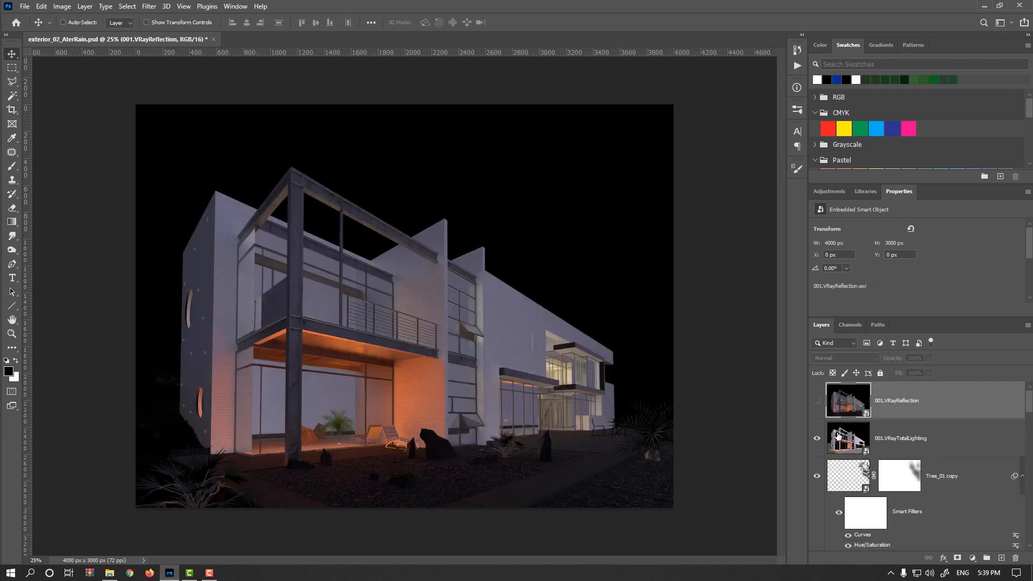
{"action": "left_click", "coordinate": [839, 440]}
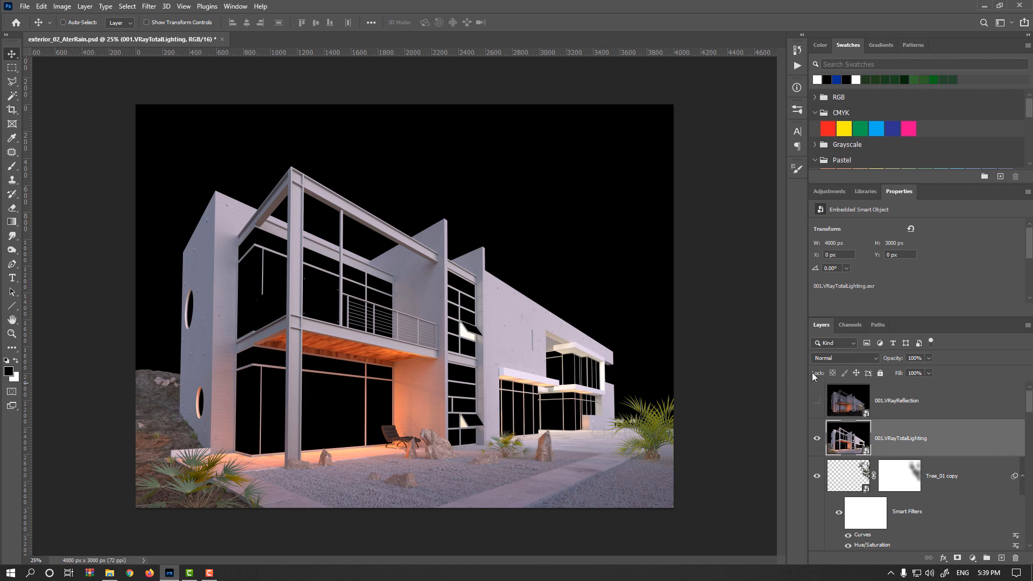
{"action": "left_click", "coordinate": [878, 359]}
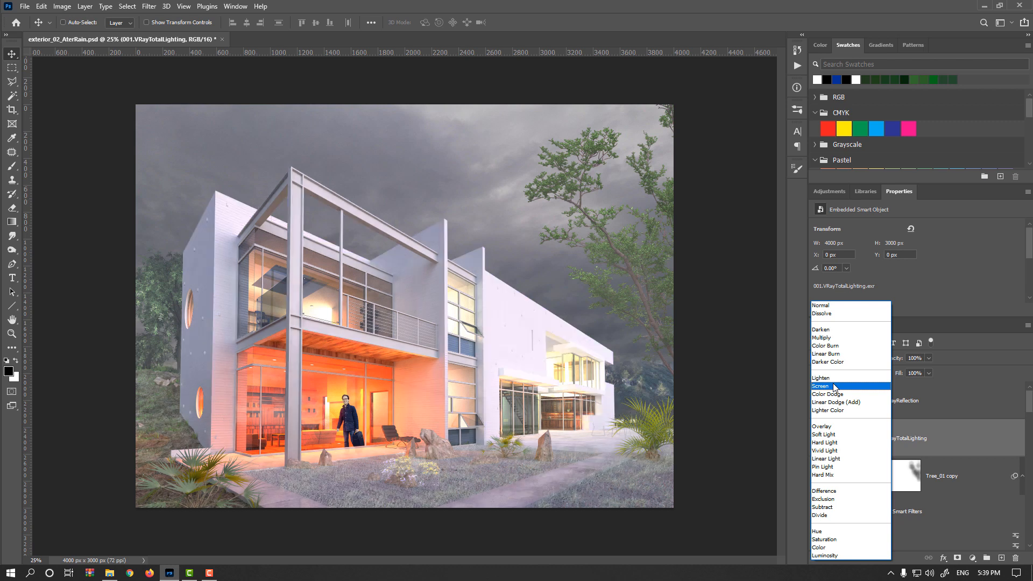
{"action": "left_click", "coordinate": [834, 377]}
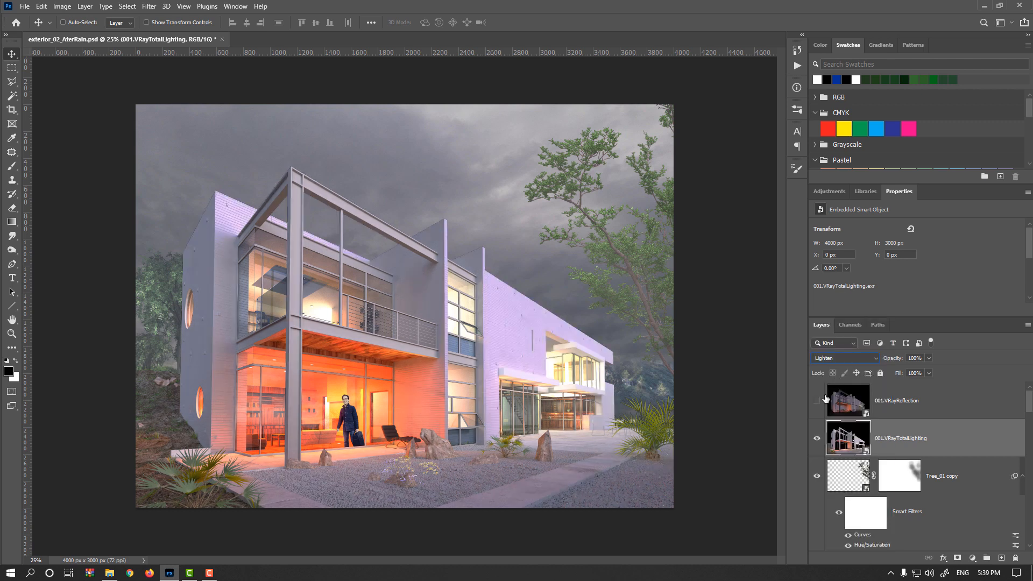
Step: Reduce the 001.VRayTotalLighting layer's opacity to 14% and move it directly above the Background copy layer
{"action": "left_click", "coordinate": [818, 440]}
{"action": "left_click", "coordinate": [818, 440]}
{"action": "mouse_move", "coordinate": [896, 362]}
{"action": "left_mouse_down"}
{"action": "mouse_move", "coordinate": [852, 362]}
{"action": "mouse_move", "coordinate": [892, 361]}
{"action": "left_mouse_up"}
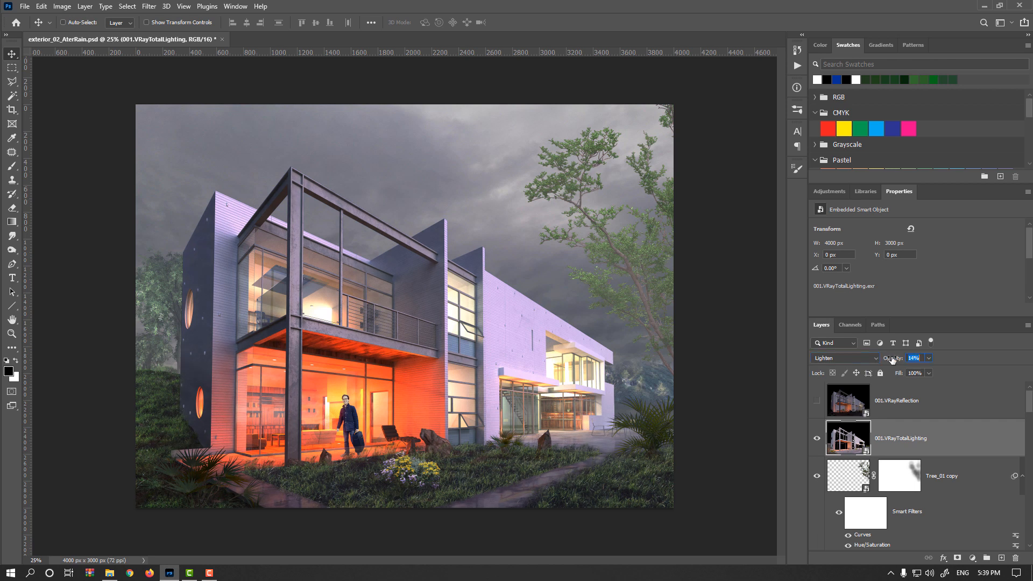
{"action": "left_click_drag", "start_coordinate": [854, 442], "coordinate": [893, 467]}
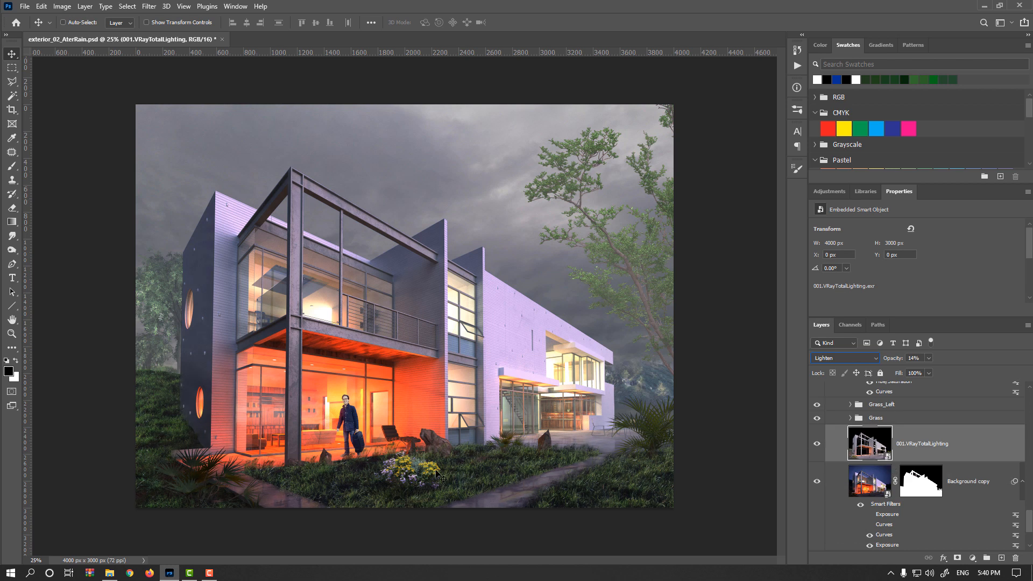
Step: Show the 001.VRayReflection layer, set its blend mode to Screen, and compare the image with and without it
{"action": "scroll", "coordinate": [861, 474], "scroll_direction": "up", "scroll_amount": 10}
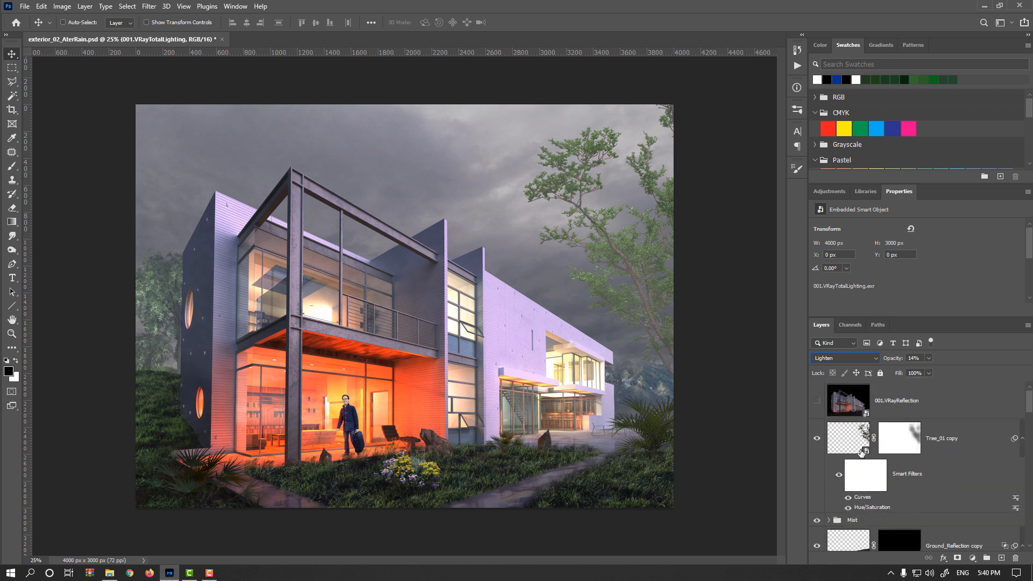
{"action": "left_click", "coordinate": [852, 404]}
{"action": "left_click", "coordinate": [817, 401]}
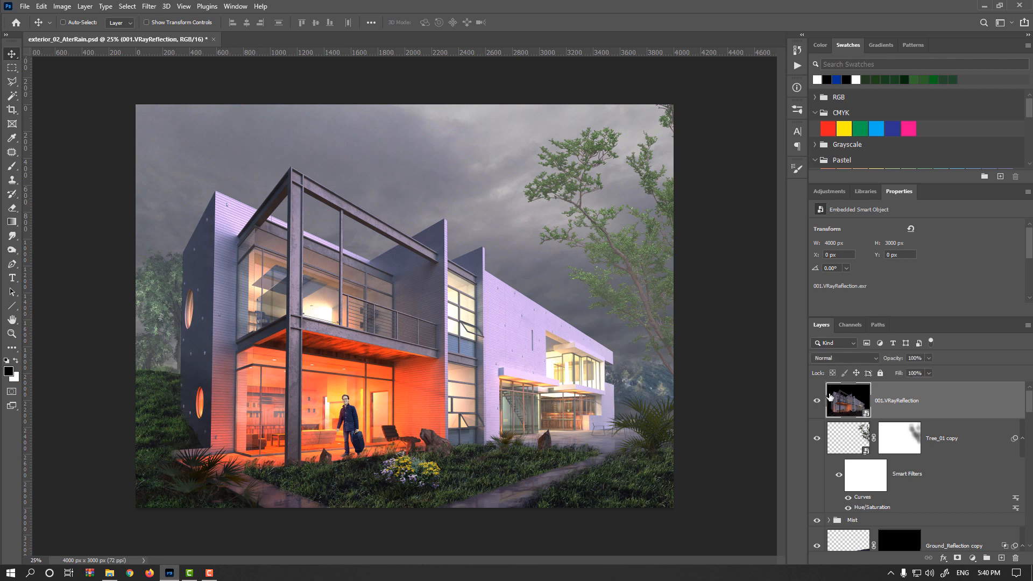
{"action": "left_click", "coordinate": [875, 360]}
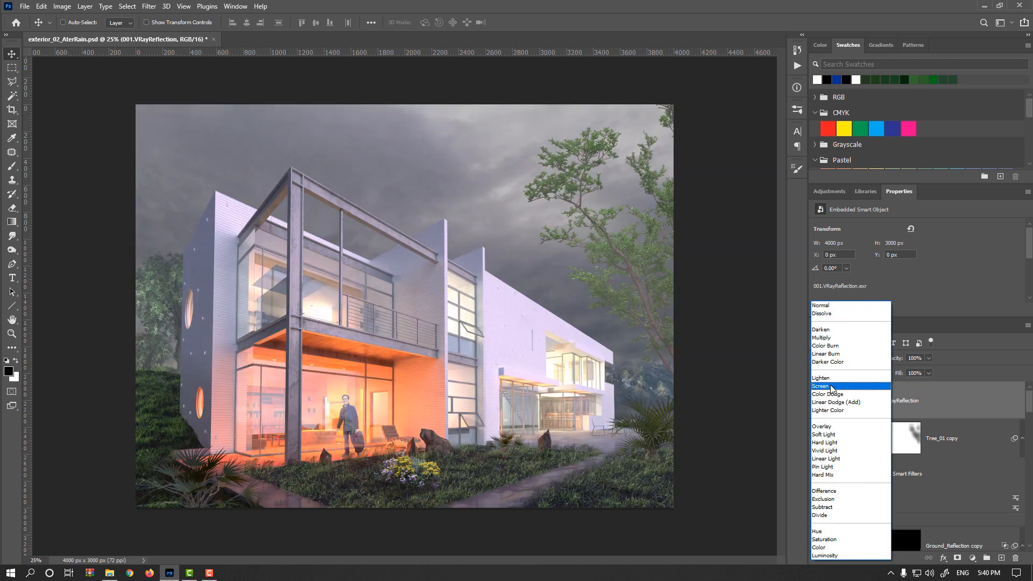
{"action": "left_click", "coordinate": [831, 387]}
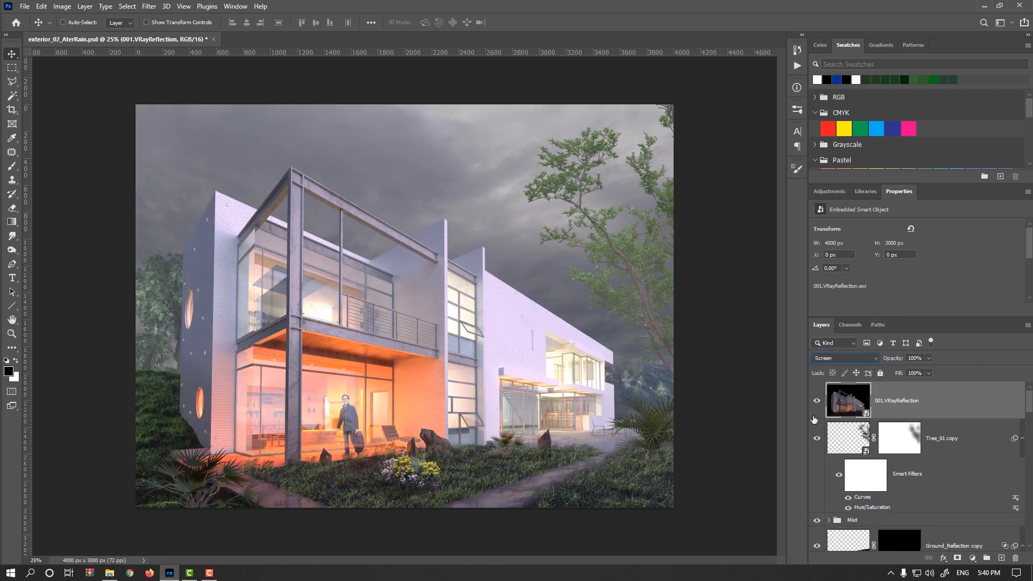
{"action": "left_click", "coordinate": [817, 403]}
{"action": "left_click", "coordinate": [817, 403]}
{"action": "left_click", "coordinate": [817, 404]}
{"action": "left_click", "coordinate": [817, 403]}
Step: Apply an Exposure adjustment to the 001.VRayReflection layer with gamma correction set to 0.5
{"action": "left_click", "coordinate": [60, 7]}
{"action": "mouse_move", "coordinate": [44, 7]}
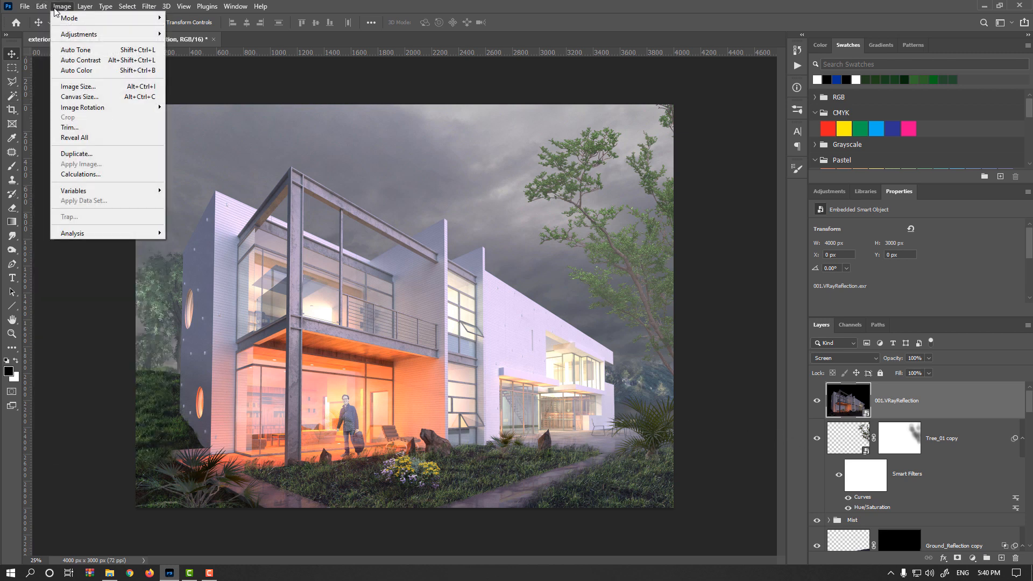
{"action": "mouse_move", "coordinate": [75, 33]}
{"action": "left_click", "coordinate": [188, 65]}
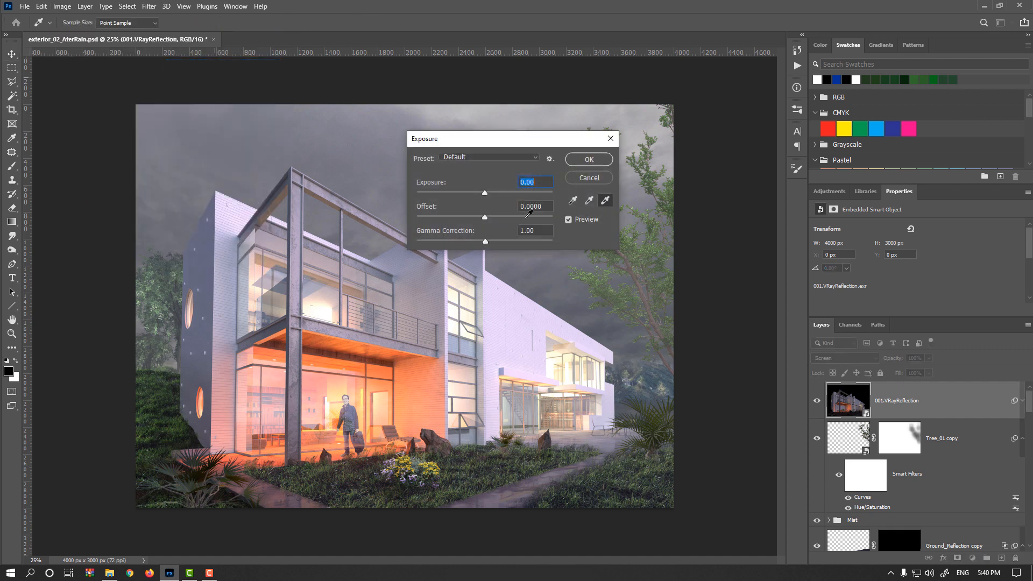
{"action": "double_click", "coordinate": [540, 231]}
{"action": "type", "text": ".5"}
{"action": "key", "text": "Tab"}
{"action": "left_click", "coordinate": [588, 160]}
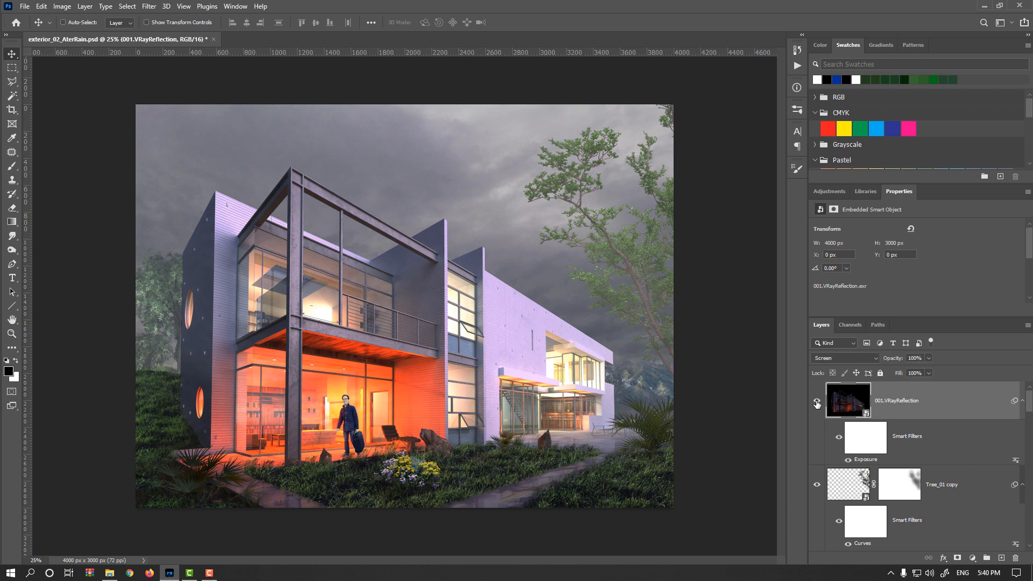
{"action": "left_click", "coordinate": [817, 401]}
Step: Move the 001.VRayReflection layer directly above 001.VRayTotalLighting and lower its opacity to 45%
{"action": "left_click_drag", "start_coordinate": [848, 399], "coordinate": [886, 402]}
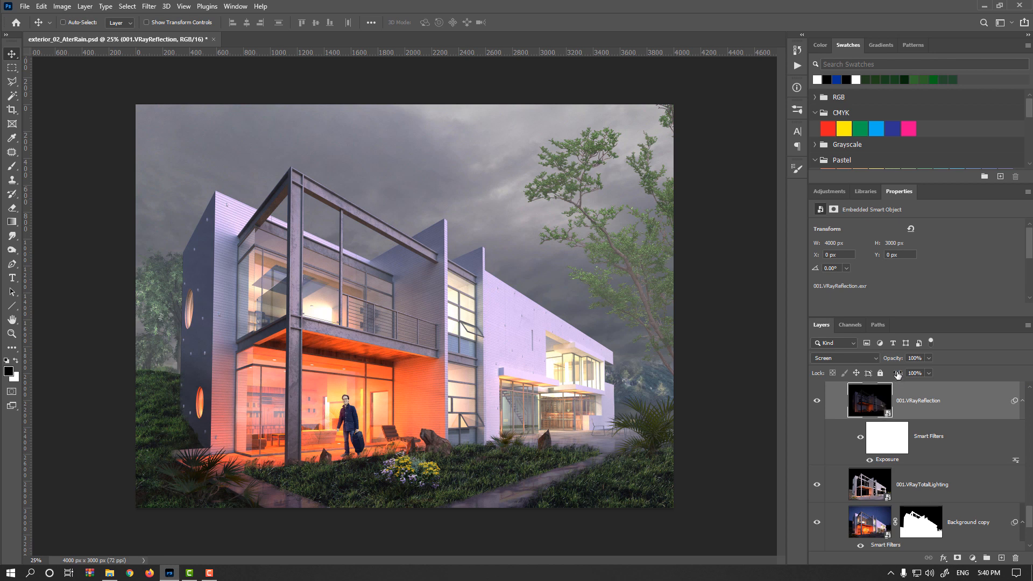
{"action": "left_click_drag", "start_coordinate": [895, 362], "coordinate": [869, 364]}
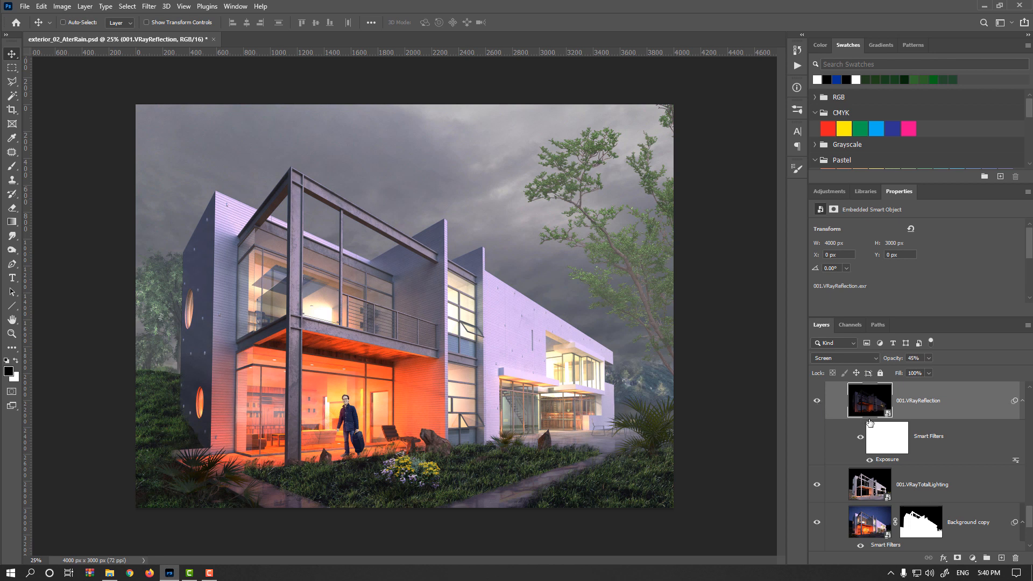
Step: Apply a Brightness/Contrast adjustment to the 001.VRayReflection layer with contrast 72, checking its preview on and off
{"action": "left_click", "coordinate": [62, 6]}
{"action": "mouse_move", "coordinate": [99, 38]}
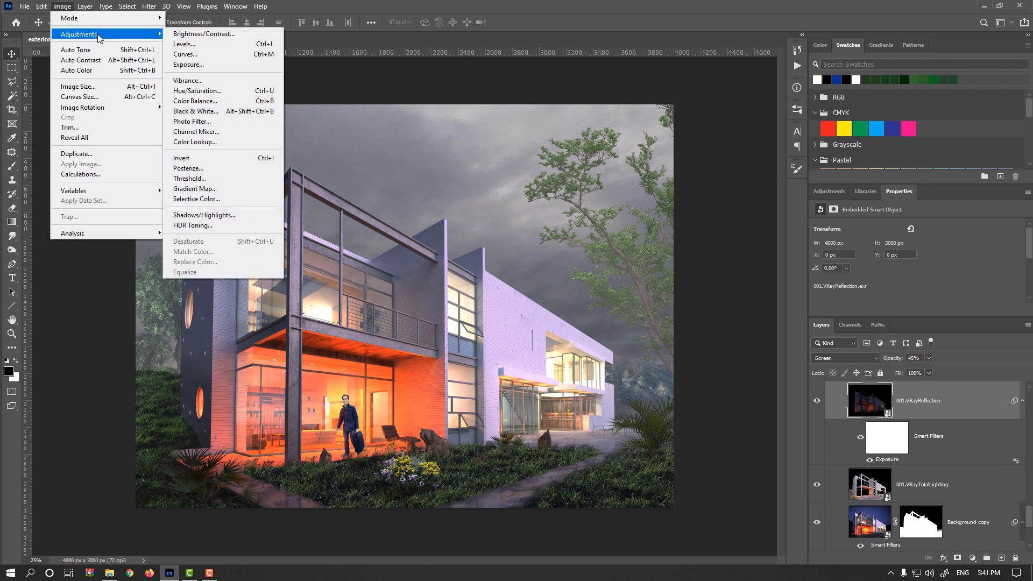
{"action": "left_click", "coordinate": [204, 33]}
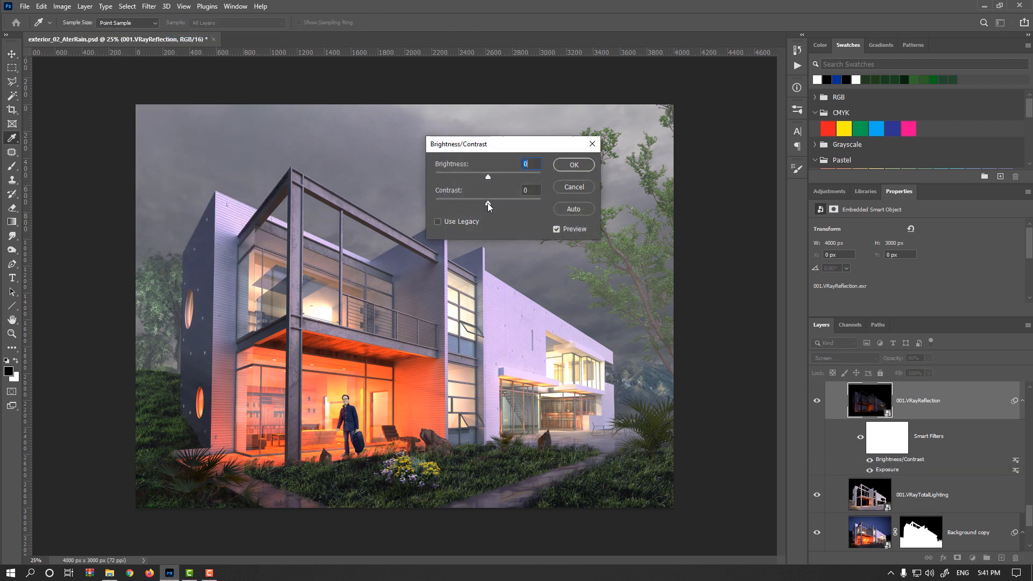
{"action": "left_click_drag", "start_coordinate": [496, 202], "coordinate": [496, 201]}
{"action": "left_click", "coordinate": [562, 228]}
{"action": "left_click", "coordinate": [563, 229]}
{"action": "left_click", "coordinate": [556, 230]}
{"action": "left_click", "coordinate": [556, 230]}
{"action": "left_click", "coordinate": [575, 165]}
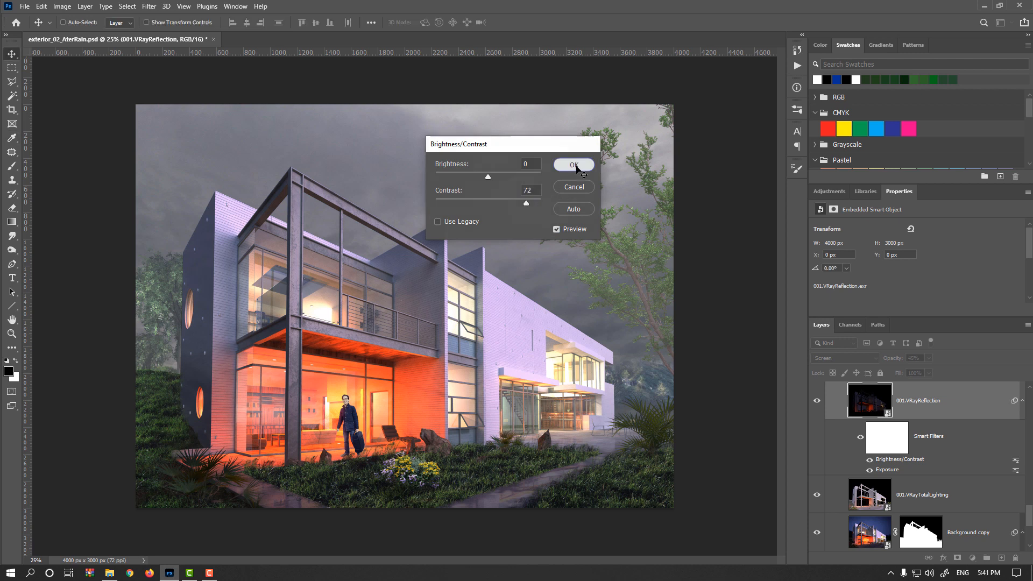
Step: Examine the effect of the 001.VRayReflection layer on the house's ground floor with the layer shown and hidden
{"action": "left_click", "coordinate": [816, 401]}
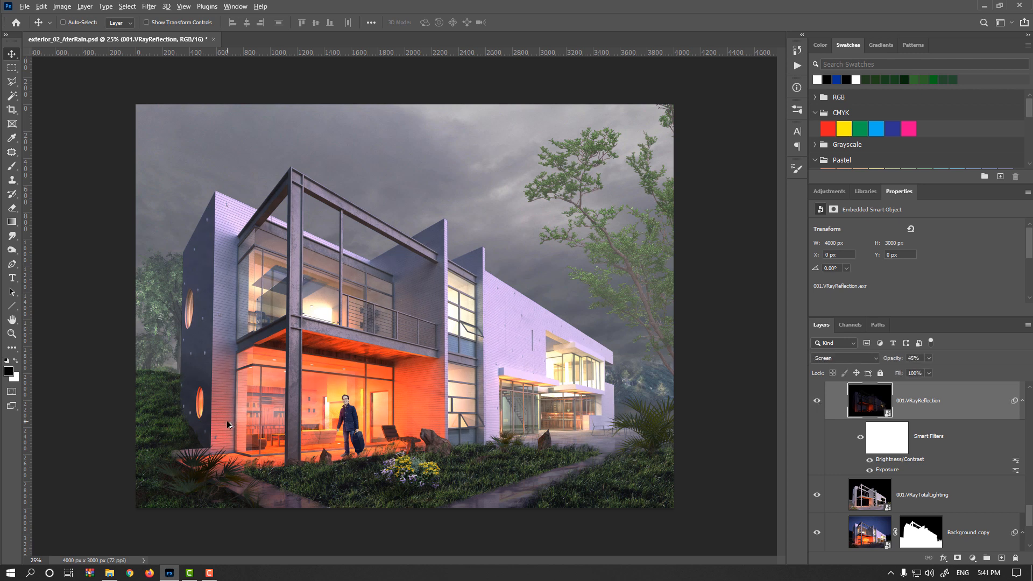
{"action": "scroll", "coordinate": [227, 421], "scroll_direction": "up", "scroll_amount": 3}
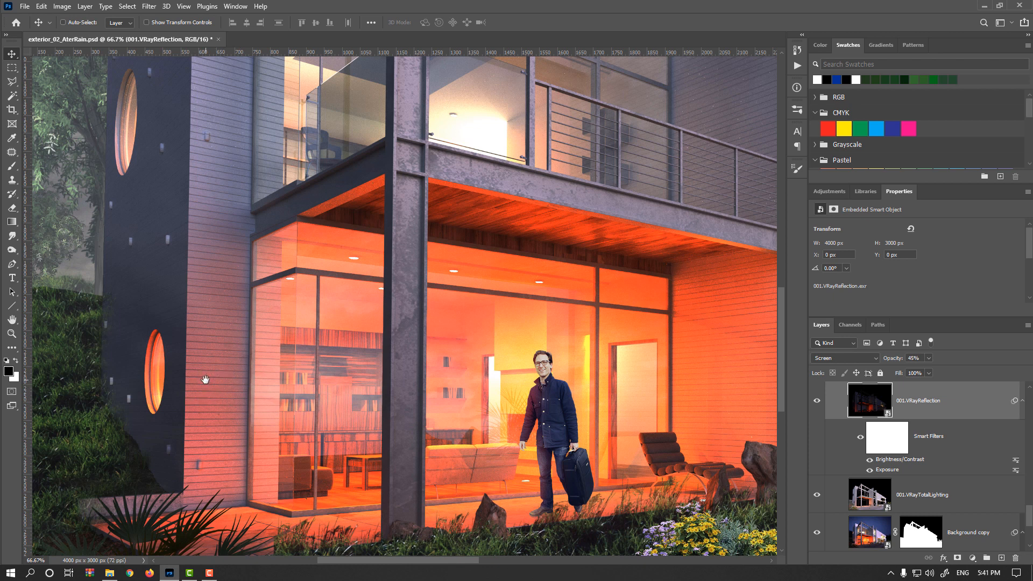
{"action": "left_click", "coordinate": [818, 404]}
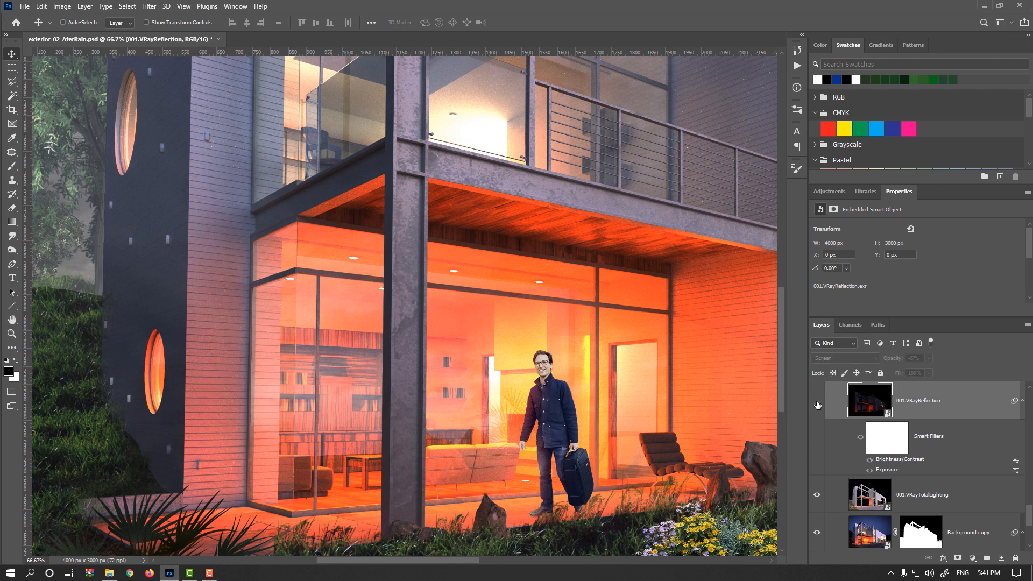
{"action": "left_click", "coordinate": [818, 404]}
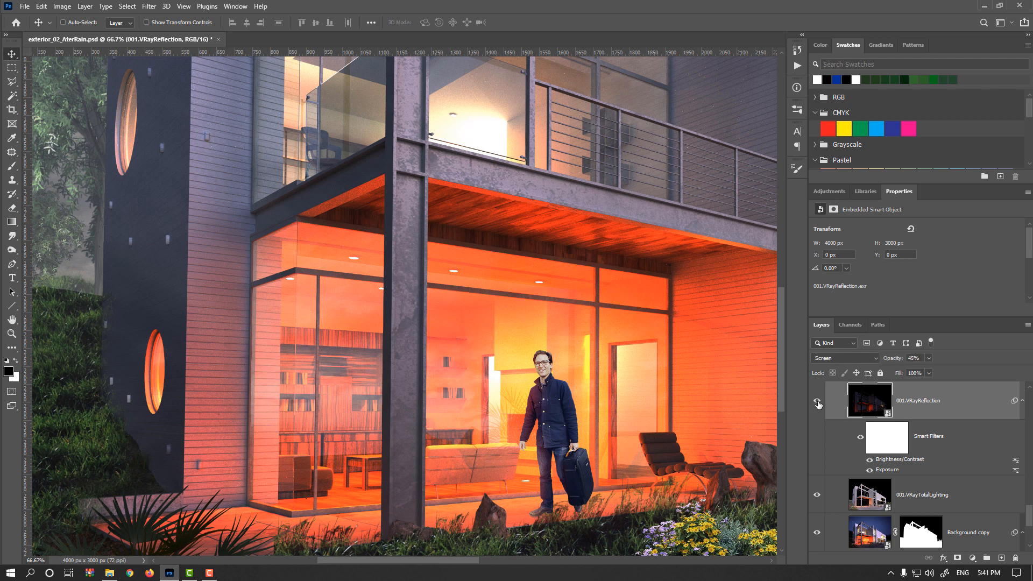
{"action": "scroll", "coordinate": [462, 403], "scroll_direction": "down", "scroll_amount": 2}
{"action": "scroll", "coordinate": [460, 413], "scroll_direction": "down", "scroll_amount": 1}
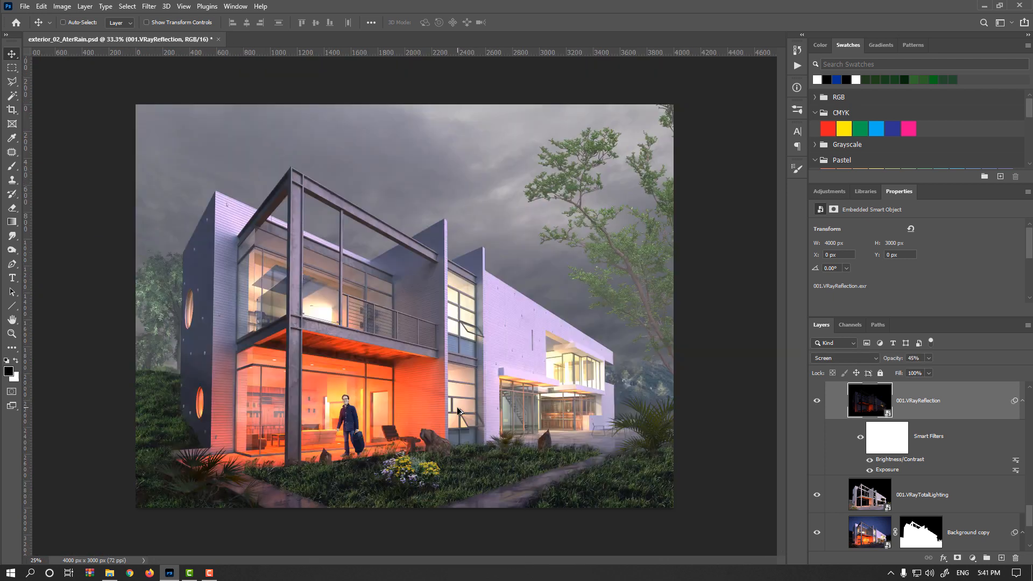
Step: Detach the Properties panel and brighten the Grass group's Curves 1 adjustment, moving its midpoint to about input 149, output 130
{"action": "scroll", "coordinate": [895, 454], "scroll_direction": "up", "scroll_amount": 2}
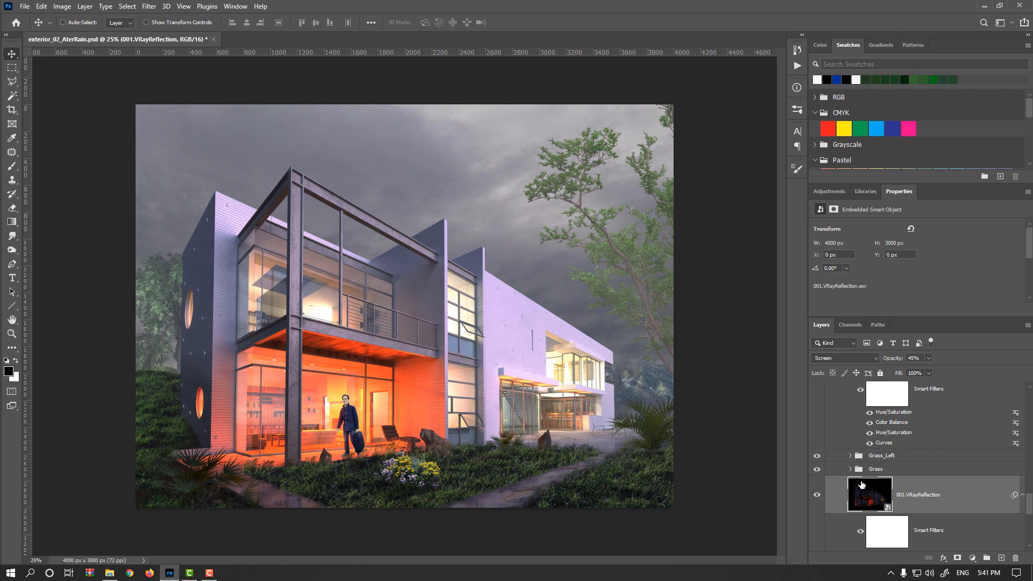
{"action": "scroll", "coordinate": [877, 470], "scroll_direction": "down", "scroll_amount": 1}
{"action": "scroll", "coordinate": [860, 457], "scroll_direction": "up", "scroll_amount": 1}
{"action": "left_click", "coordinate": [851, 470]}
{"action": "scroll", "coordinate": [862, 474], "scroll_direction": "down", "scroll_amount": 2}
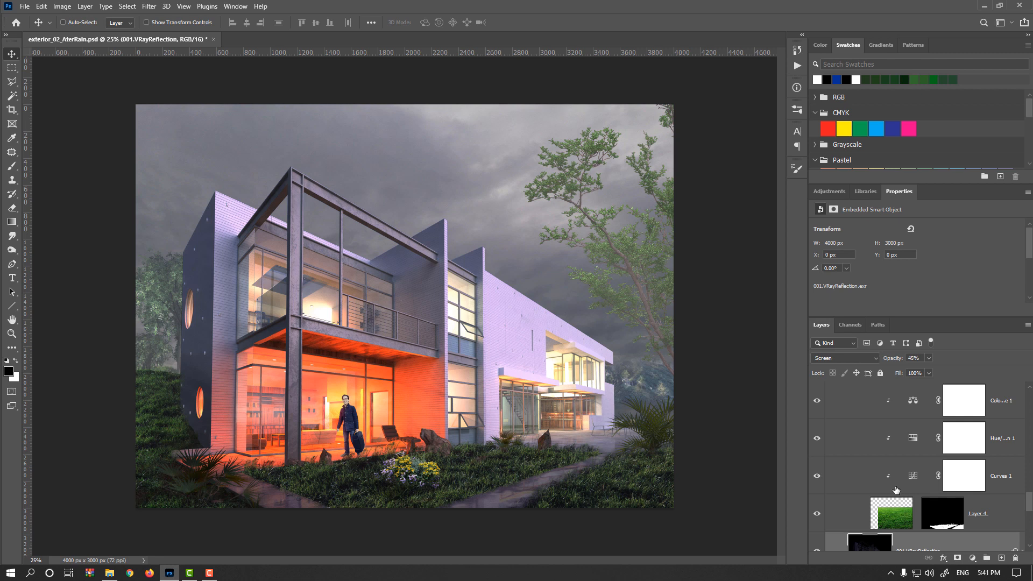
{"action": "left_click", "coordinate": [914, 479]}
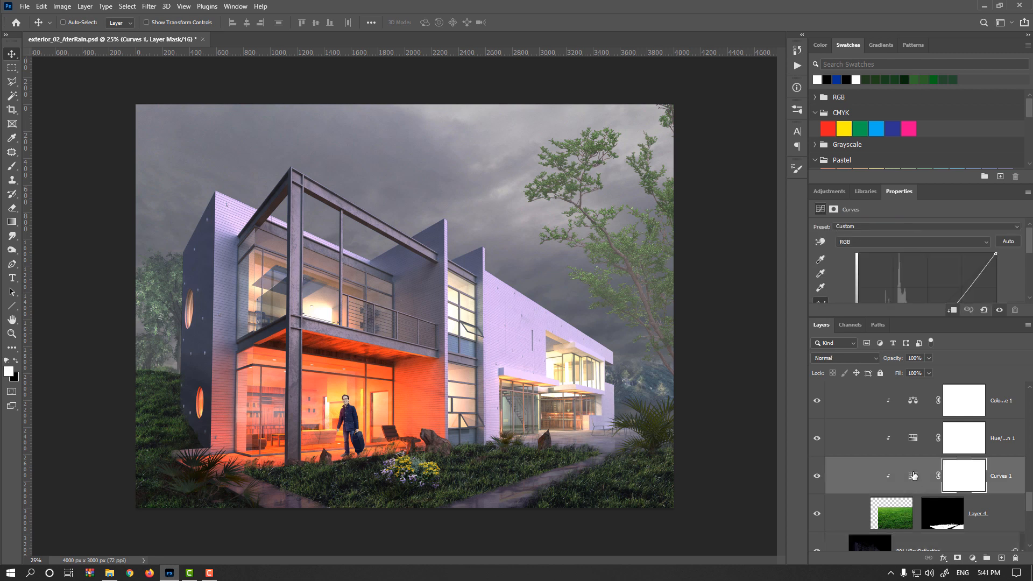
{"action": "left_click_drag", "start_coordinate": [898, 191], "coordinate": [563, 116]}
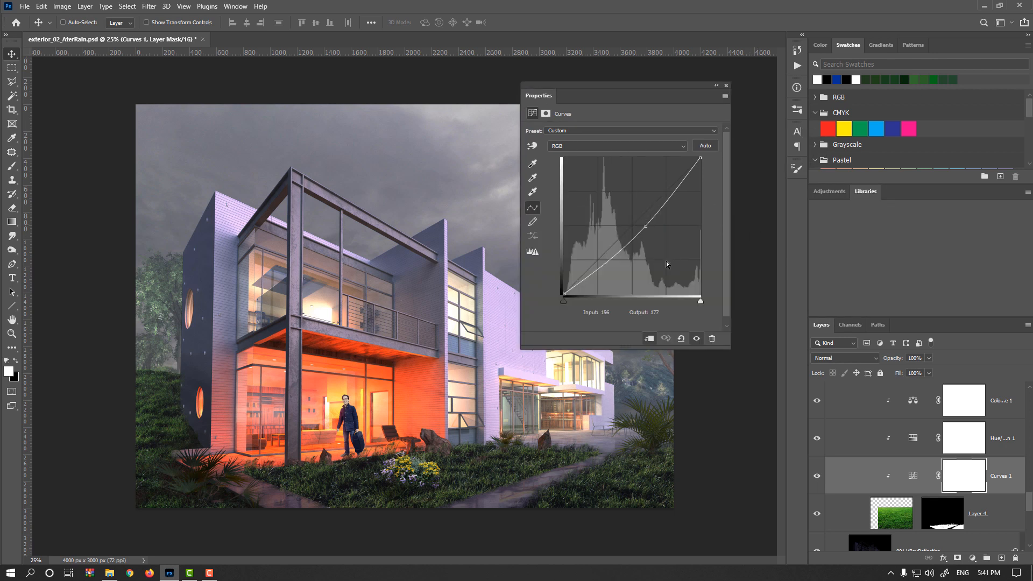
{"action": "left_click", "coordinate": [643, 224]}
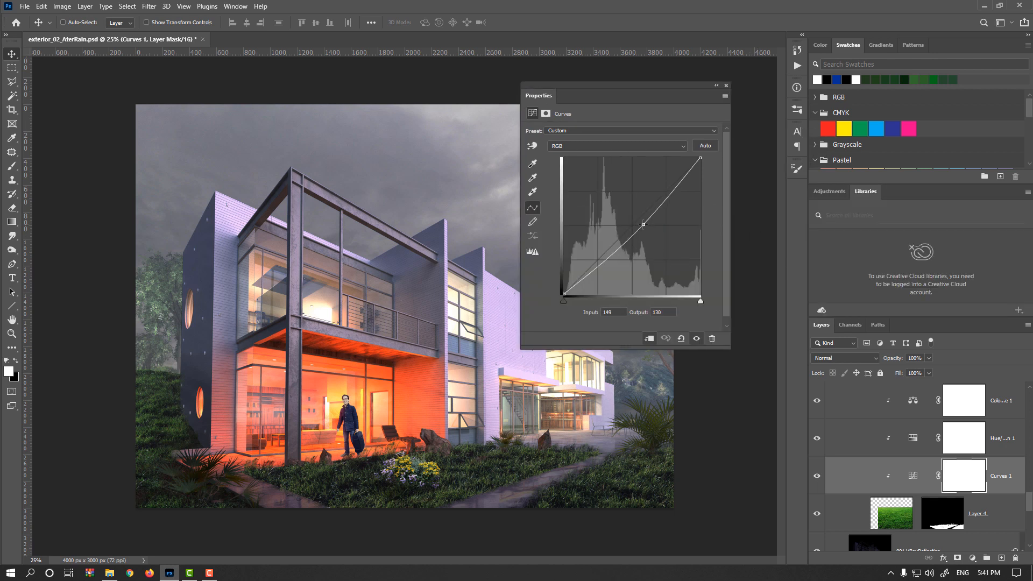
{"action": "left_click_drag", "start_coordinate": [643, 223], "coordinate": [641, 223]}
Step: Increase the saturation and fine-tune the hue of the Grass group's Hue/Saturation 1 adjustment
{"action": "left_click", "coordinate": [917, 442]}
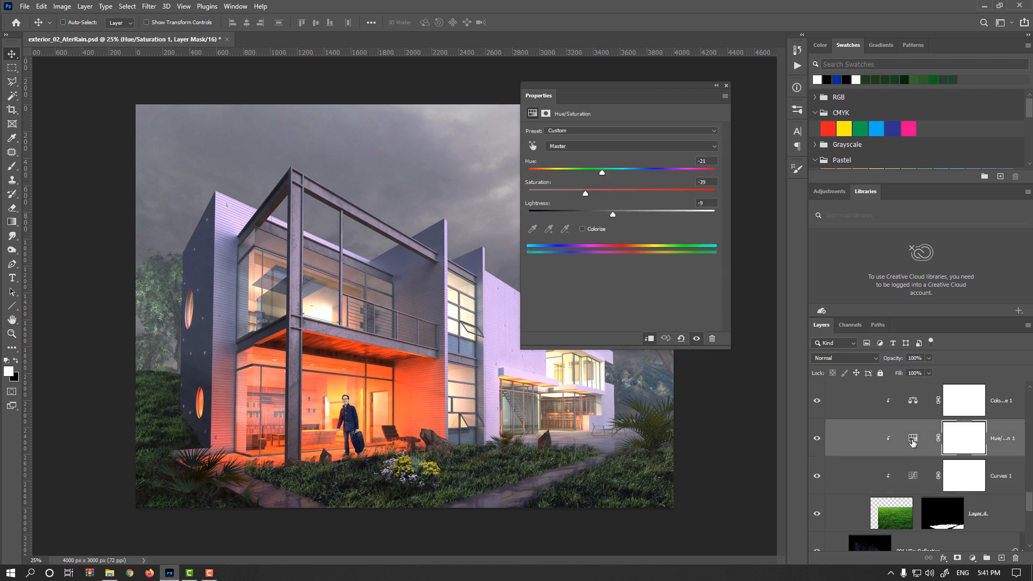
{"action": "left_click", "coordinate": [594, 192]}
{"action": "left_click_drag", "start_coordinate": [600, 191], "coordinate": [603, 170]}
Step: Set the midtone yellow-blue balance of the Grass group's Color Balance 1 to +2 and fine-tune its shadow color balance
{"action": "left_click", "coordinate": [914, 401]}
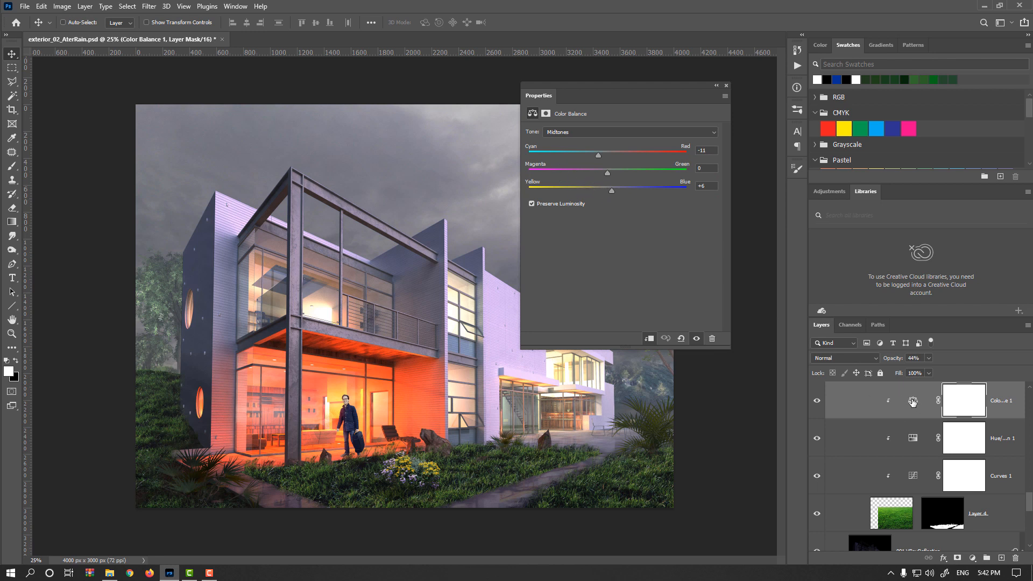
{"action": "left_click", "coordinate": [600, 155]}
{"action": "left_click", "coordinate": [574, 135]}
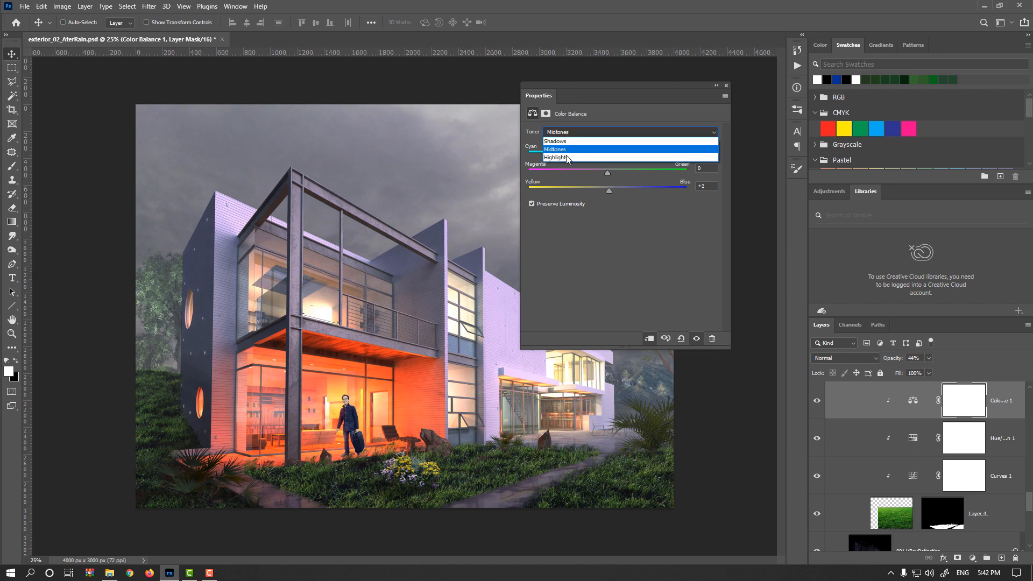
{"action": "left_click", "coordinate": [572, 141]}
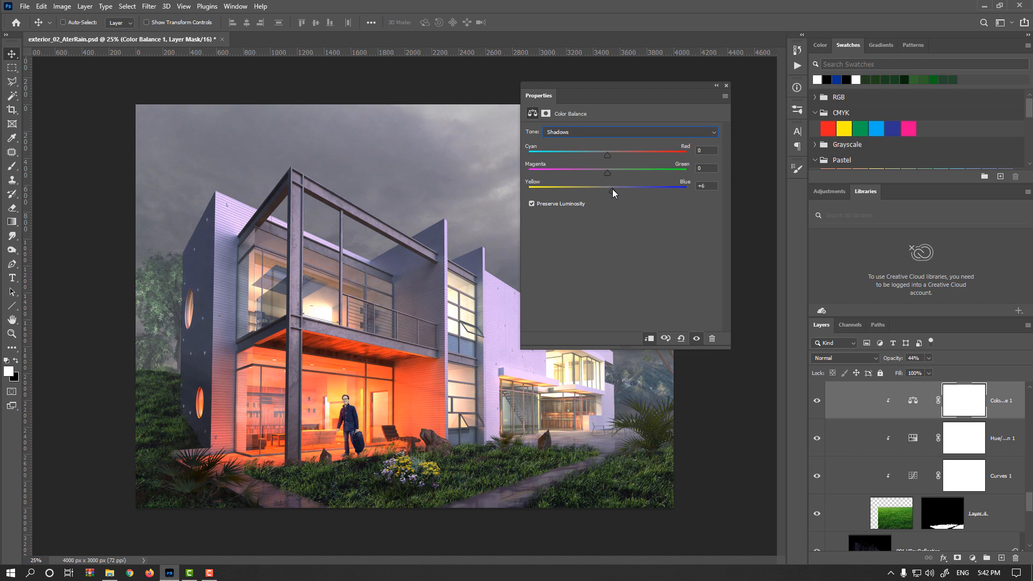
{"action": "left_click_drag", "start_coordinate": [608, 172], "coordinate": [609, 175]}
{"action": "left_click_drag", "start_coordinate": [607, 157], "coordinate": [599, 155]}
Step: Collapse the Grass group and expand the Grass_Left group, with the grass slope beside the house in close view
{"action": "scroll", "coordinate": [917, 465], "scroll_direction": "up", "scroll_amount": 2}
{"action": "left_click_drag", "start_coordinate": [852, 471], "coordinate": [851, 458]}
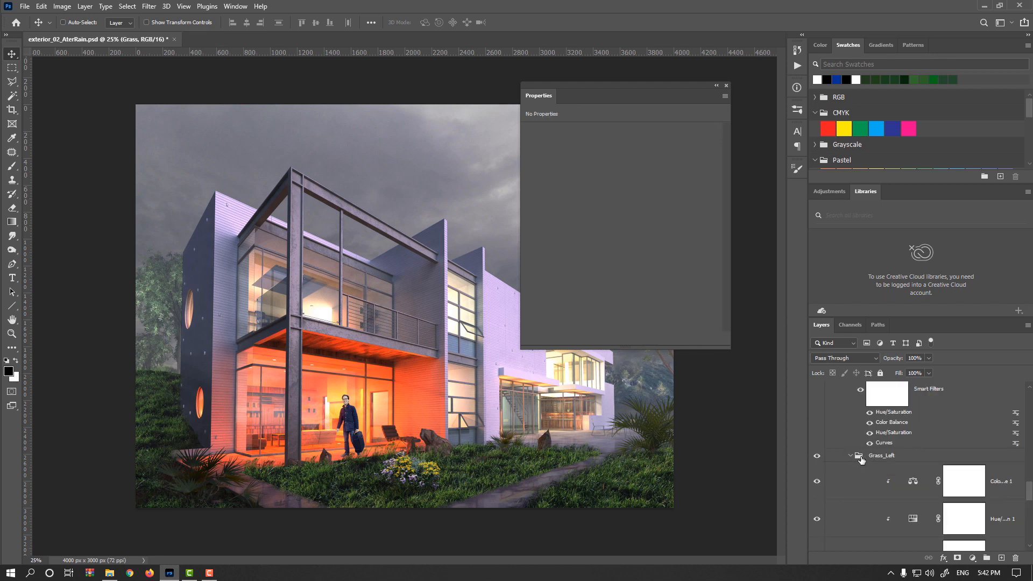
{"action": "scroll", "coordinate": [165, 420], "scroll_direction": "up", "scroll_amount": 1}
{"action": "left_click_drag", "start_coordinate": [170, 430], "coordinate": [227, 374]}
{"action": "scroll", "coordinate": [330, 331], "scroll_direction": "up", "scroll_amount": 1}
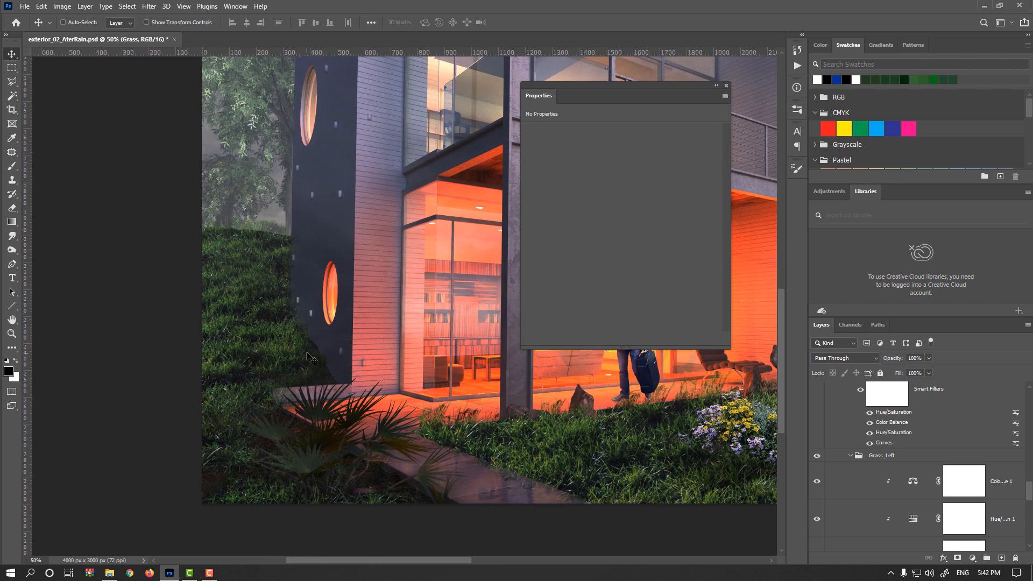
Step: Brighten the FlowerBush_01 copy layer through its Curves smart filter, setting the midpoint to input 127, output 115
{"action": "left_click", "coordinate": [884, 447]}
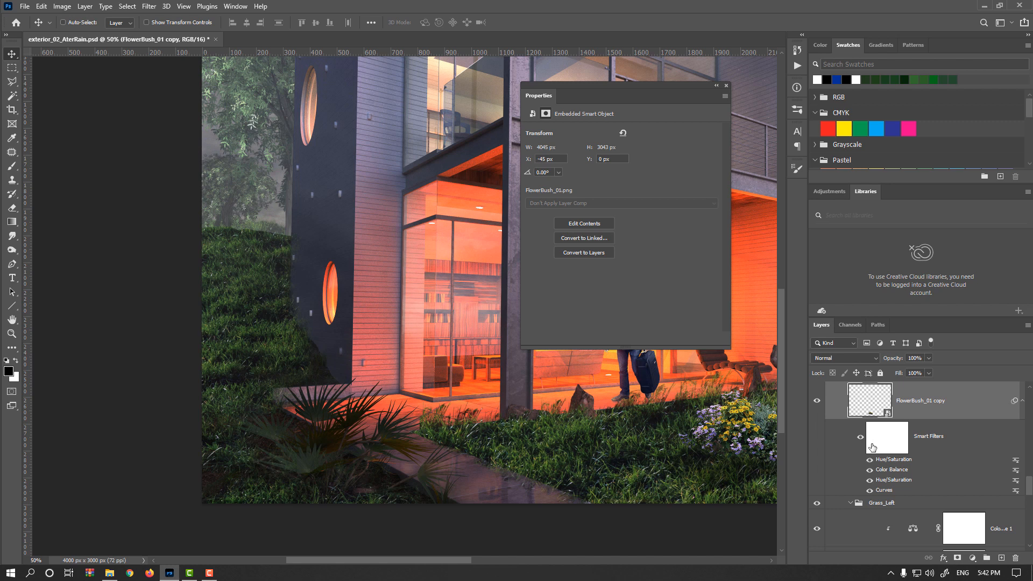
{"action": "double_click", "coordinate": [885, 490]}
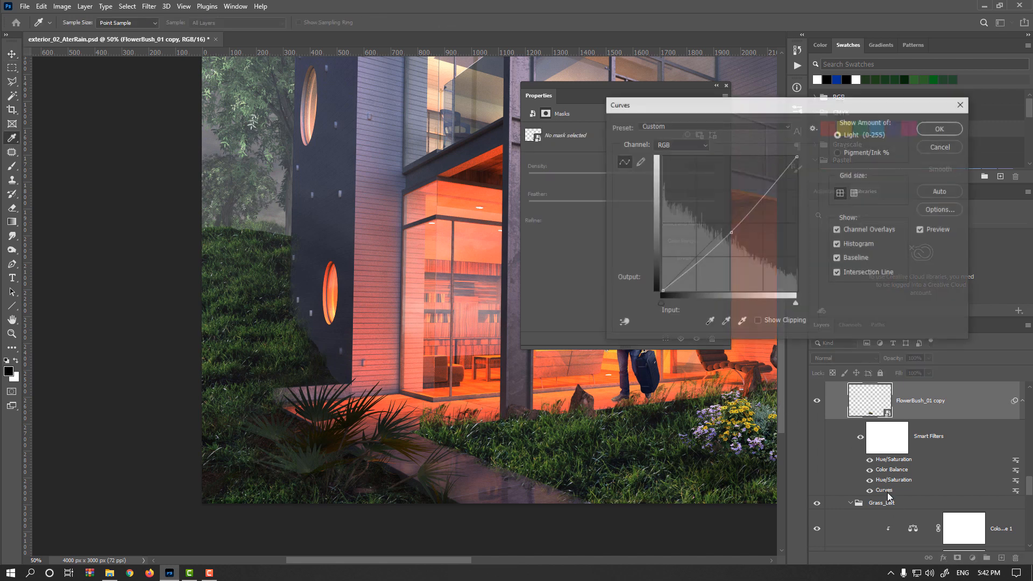
{"action": "left_click", "coordinate": [730, 230]}
{"action": "left_click_drag", "start_coordinate": [731, 231], "coordinate": [730, 227]}
{"action": "key", "text": "Up"}
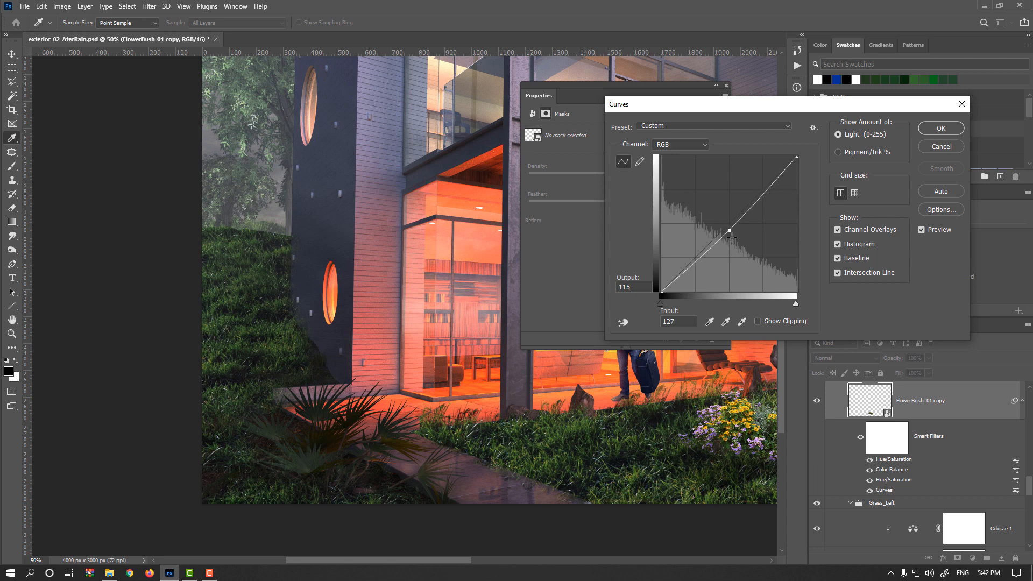
{"action": "left_click", "coordinate": [941, 128]}
Step: Try a saturation of -1 and a strong hue shift in the flower bush's lower Hue/Saturation filter, and undo the edit
{"action": "double_click", "coordinate": [879, 480]}
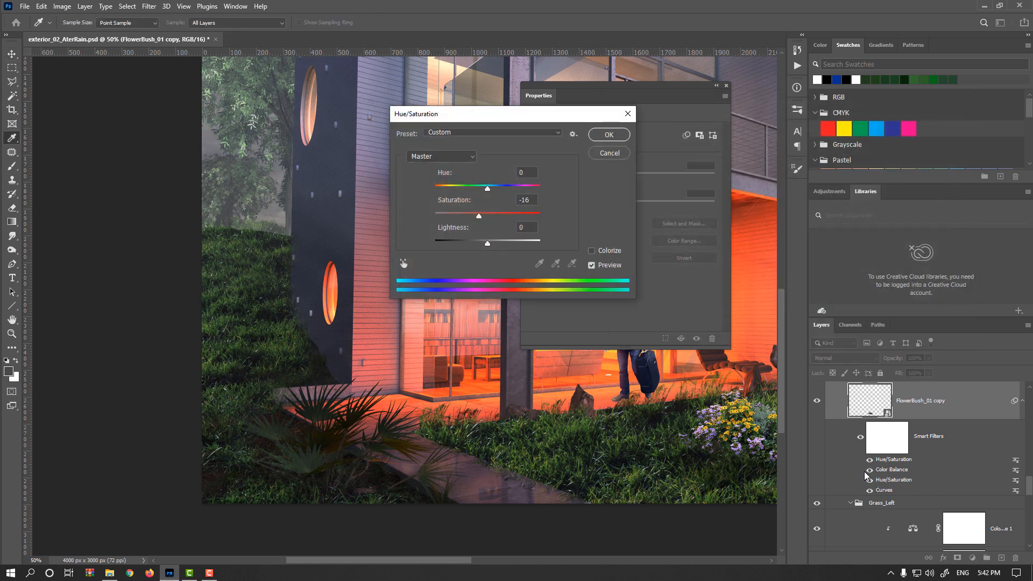
{"action": "left_click", "coordinate": [482, 217]}
{"action": "type", "text": "-2"}
{"action": "left_click", "coordinate": [488, 214]}
{"action": "left_click", "coordinate": [489, 188]}
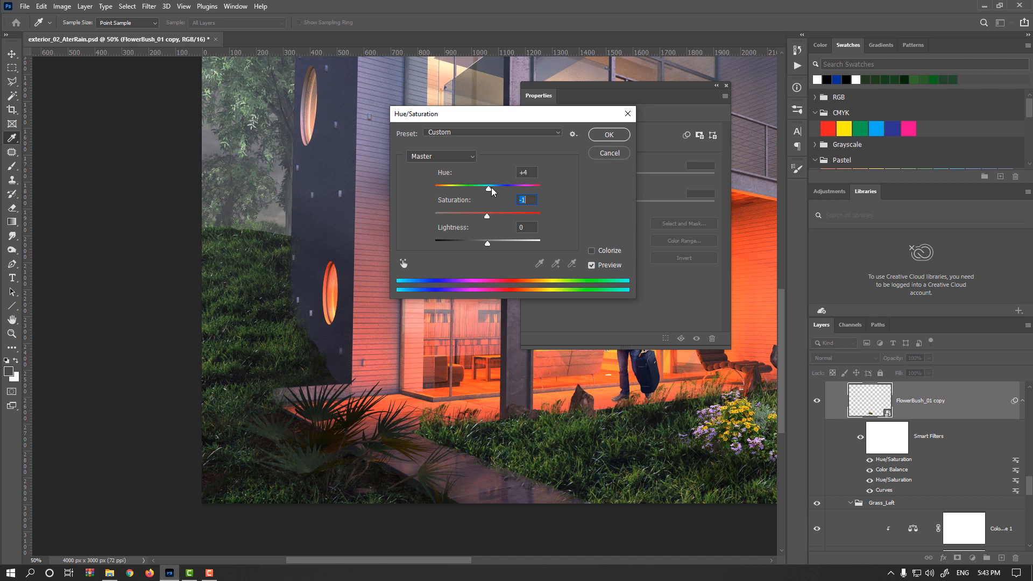
{"action": "left_click_drag", "start_coordinate": [493, 187], "coordinate": [631, 151]}
{"action": "left_click", "coordinate": [608, 135]}
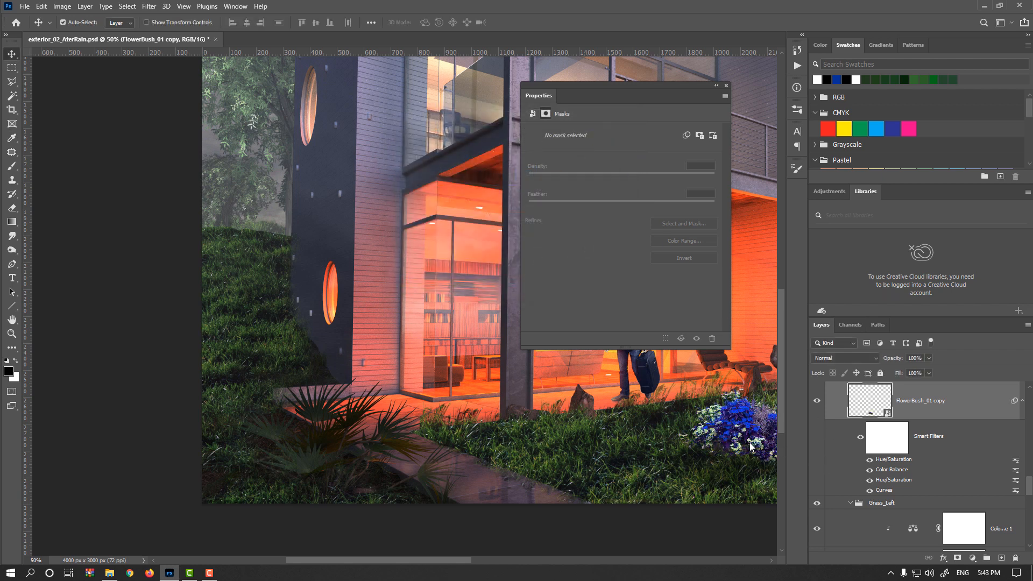
{"action": "key", "text": "ctrl+z"}
Step: Identify the layer forming the grass slope by selecting Grass_Left from the canvas and checking its Layer 4 hidden and shown
{"action": "scroll", "coordinate": [608, 440], "scroll_direction": "right", "scroll_amount": 5}
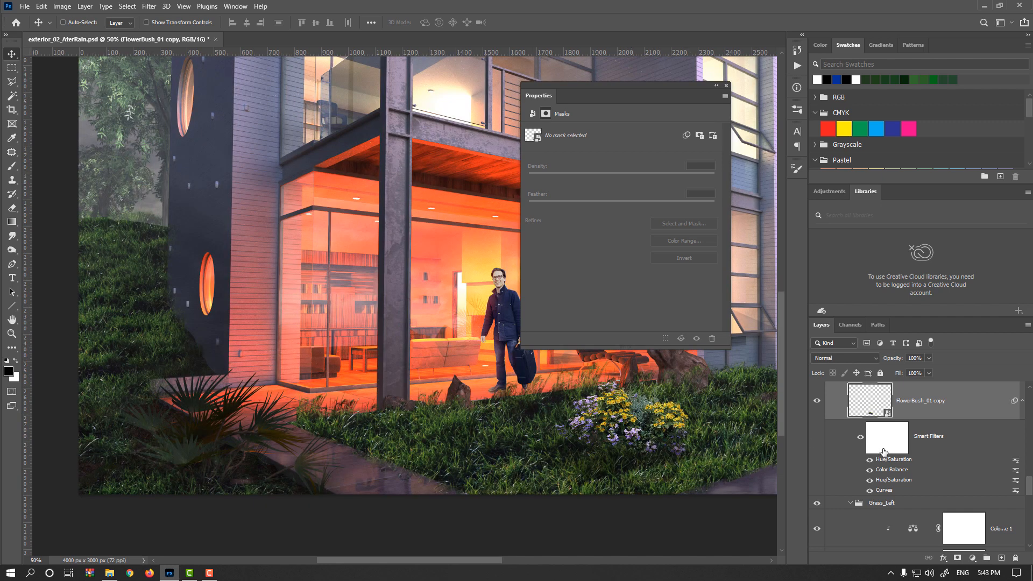
{"action": "scroll", "coordinate": [883, 452], "scroll_direction": "up", "scroll_amount": 3}
{"action": "scroll", "coordinate": [885, 457], "scroll_direction": "down", "scroll_amount": 3}
{"action": "right_click", "coordinate": [98, 321]}
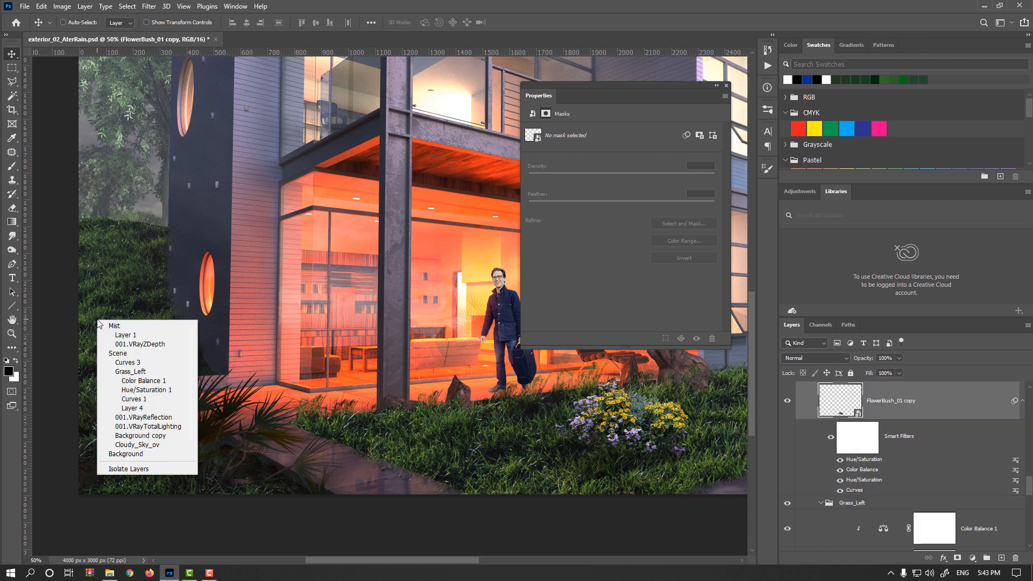
{"action": "left_click", "coordinate": [138, 373]}
{"action": "scroll", "coordinate": [828, 511], "scroll_direction": "down", "scroll_amount": 2}
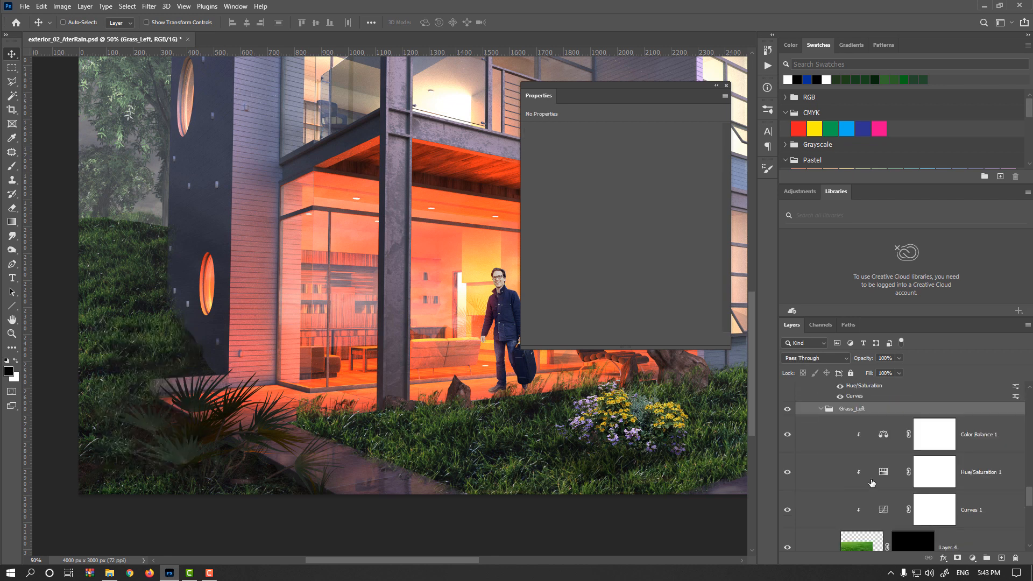
{"action": "scroll", "coordinate": [851, 476], "scroll_direction": "down", "scroll_amount": 2}
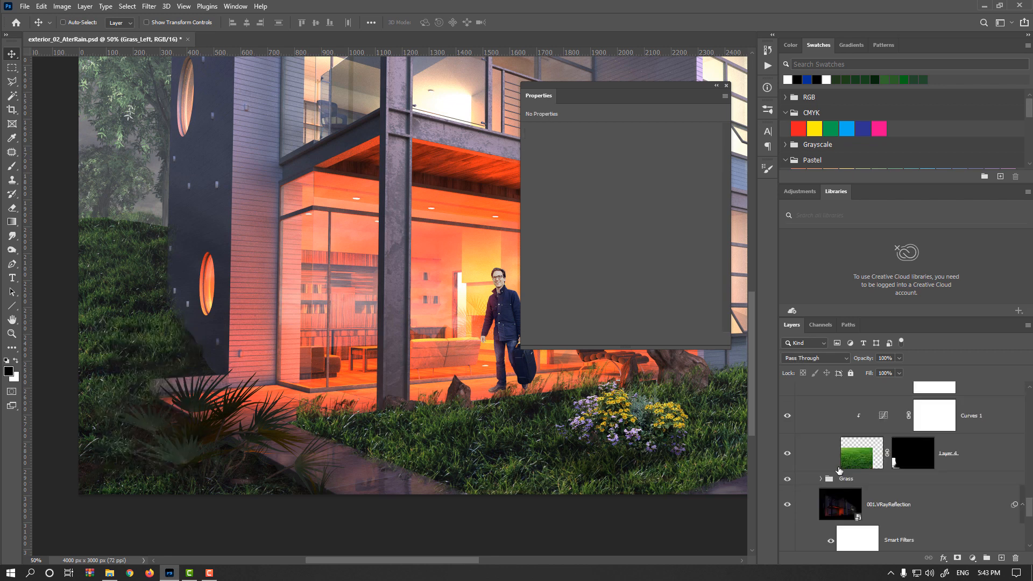
{"action": "left_click", "coordinate": [789, 457]}
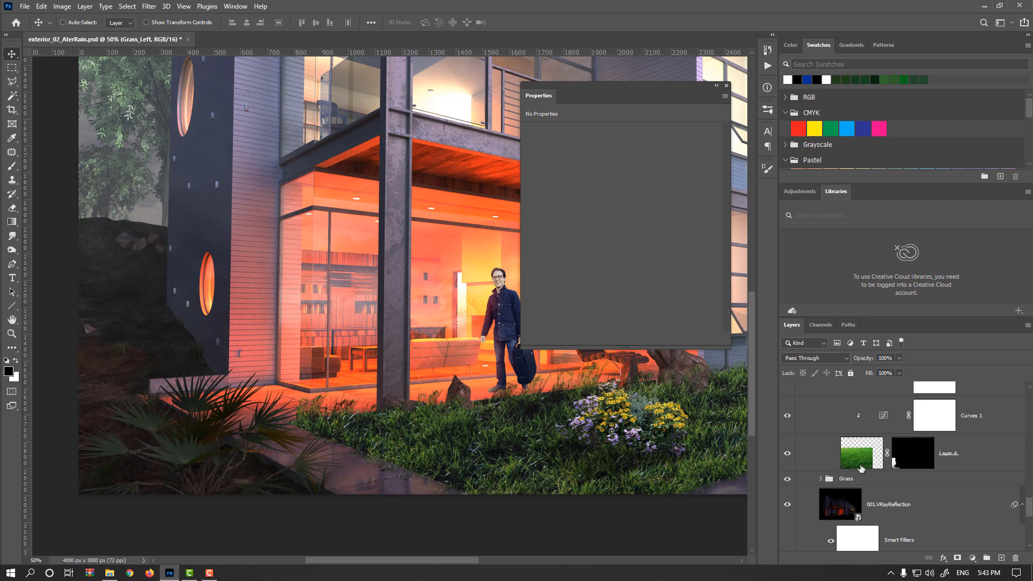
Step: Set the midpoint of Grass_Left's Curves 1 to input 145, output 131, comparing the slope before and after the change
{"action": "left_click", "coordinate": [883, 417]}
{"action": "left_click", "coordinate": [644, 225]}
{"action": "left_click_drag", "start_coordinate": [644, 225], "coordinate": [642, 224]}
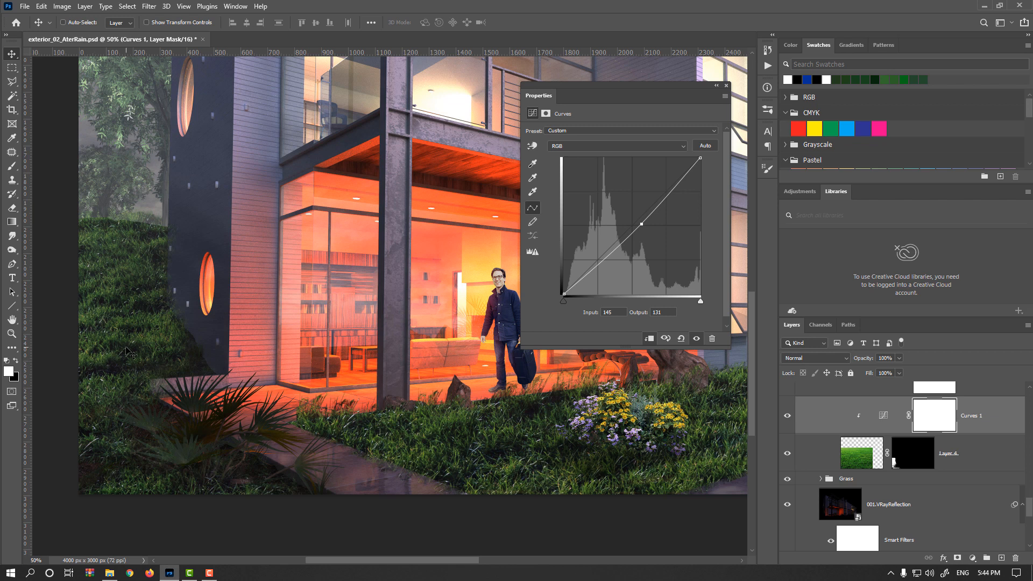
{"action": "key", "text": "ctrl+z"}
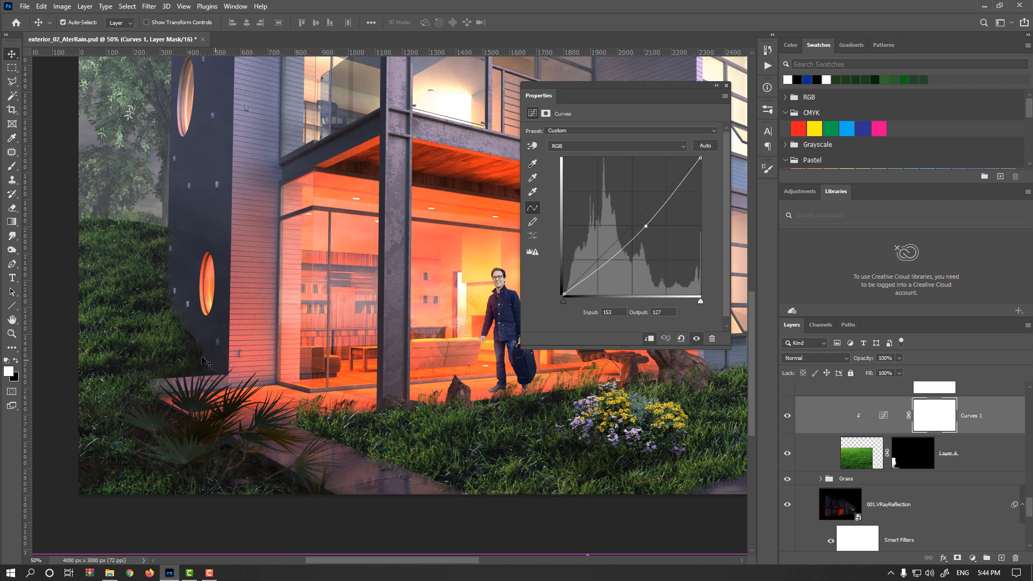
{"action": "key", "text": "ctrl+shift+z"}
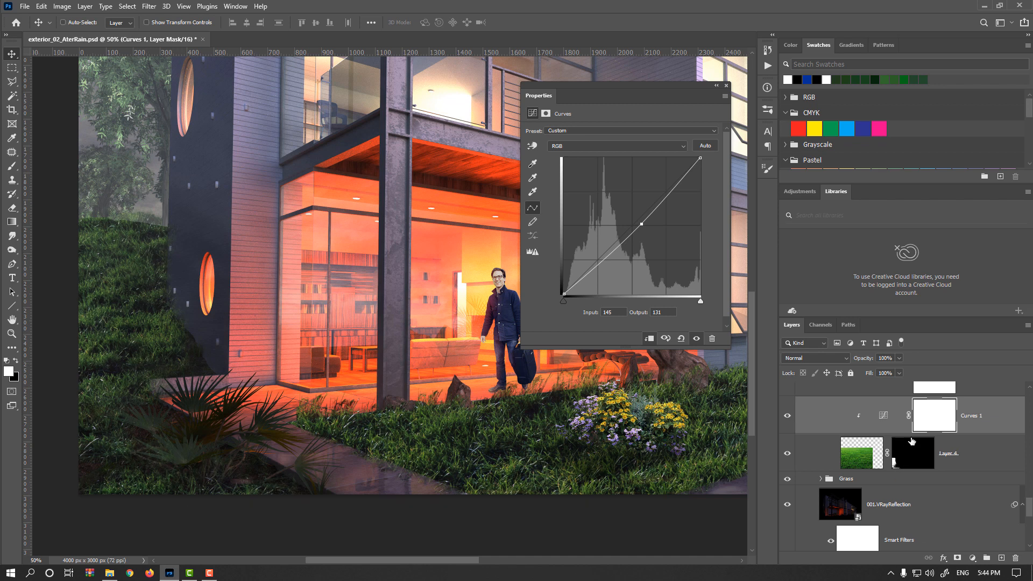
Step: Increase the saturation of the Grass_Left group's Hue/Saturation 1 adjustment
{"action": "scroll", "coordinate": [911, 442], "scroll_direction": "up", "scroll_amount": 2}
{"action": "left_click", "coordinate": [872, 472]}
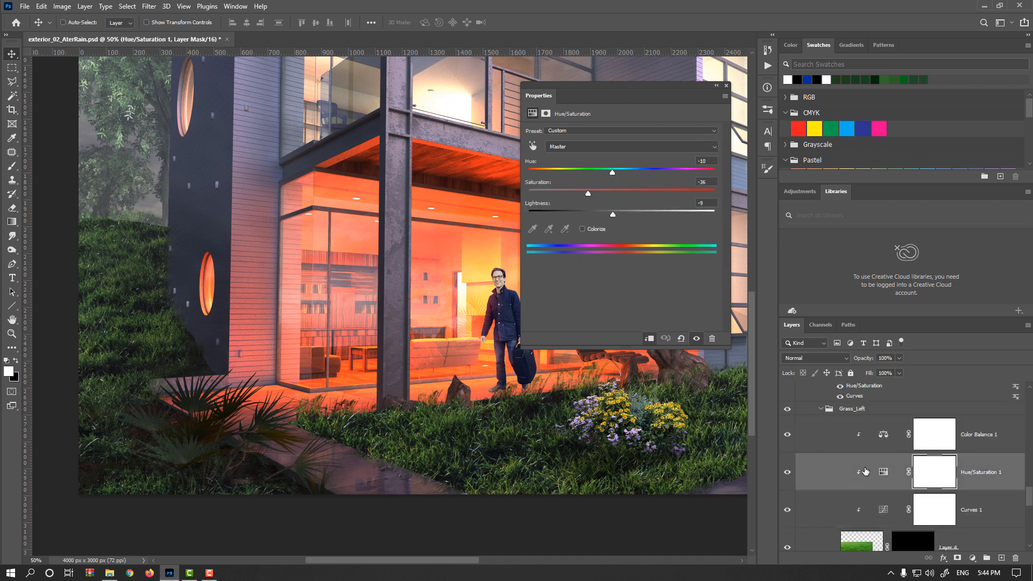
{"action": "left_click", "coordinate": [601, 191]}
Step: Set the yellow-blue balance of Grass_Left's Color Balance 1 to +4 for midtones, +3 for highlights and +4 for shadows
{"action": "left_click", "coordinate": [884, 434]}
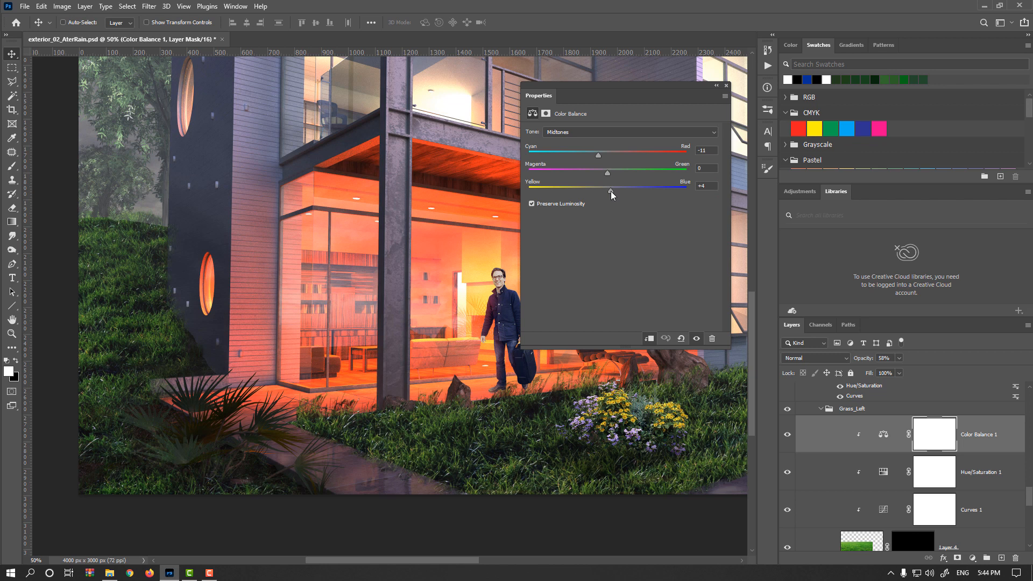
{"action": "left_click", "coordinate": [579, 133]}
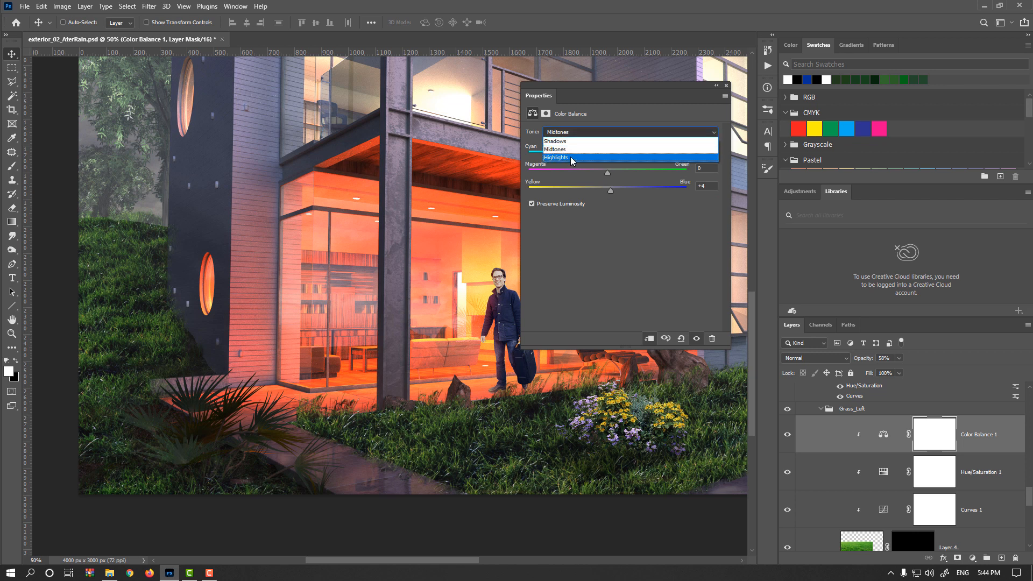
{"action": "left_click", "coordinate": [572, 158]}
{"action": "left_click_drag", "start_coordinate": [609, 190], "coordinate": [609, 189]}
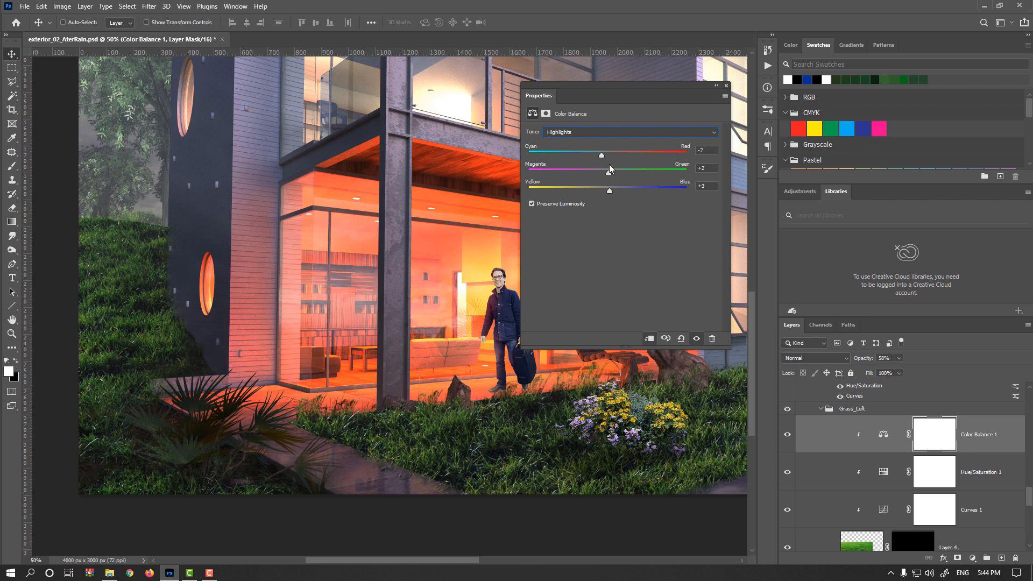
{"action": "left_click", "coordinate": [601, 133]}
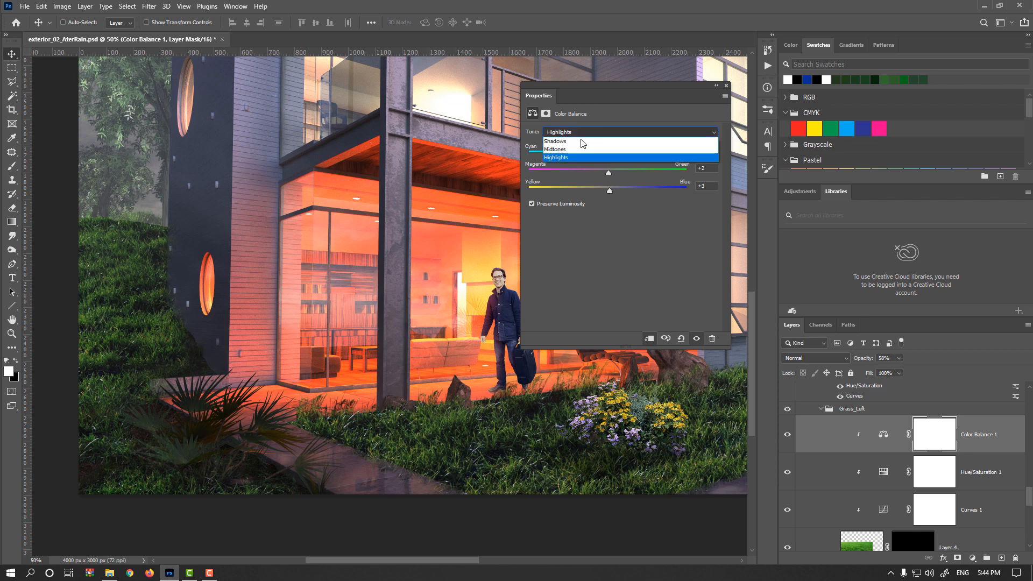
{"action": "left_click", "coordinate": [603, 140]}
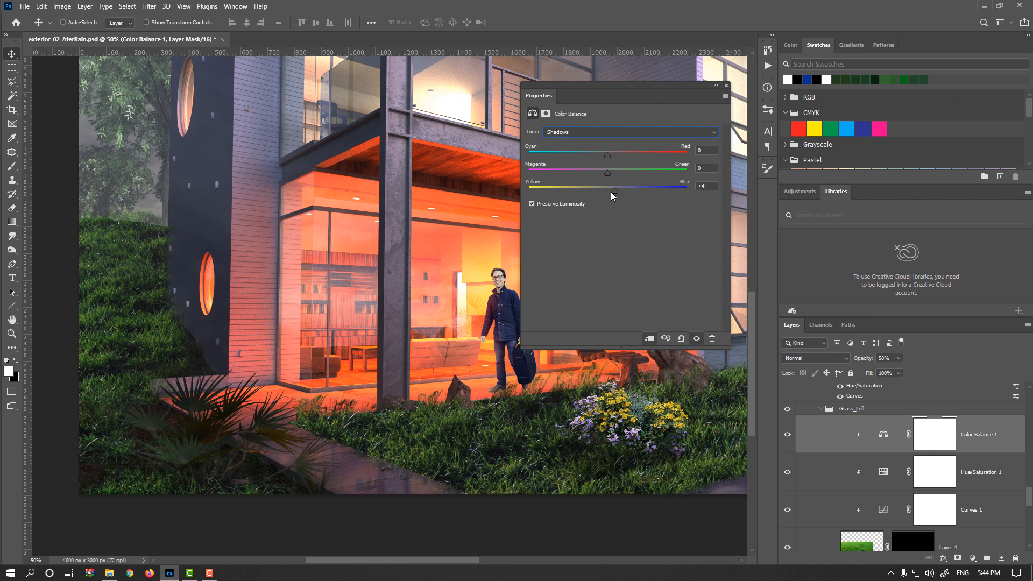
Step: Dock the Properties panel beside Adjustments and Libraries again and show the whole composite
{"action": "left_click_drag", "start_coordinate": [460, 431], "coordinate": [336, 425]}
{"action": "left_click_drag", "start_coordinate": [691, 86], "coordinate": [810, 192]}
{"action": "key", "text": "ctrl+minus"}
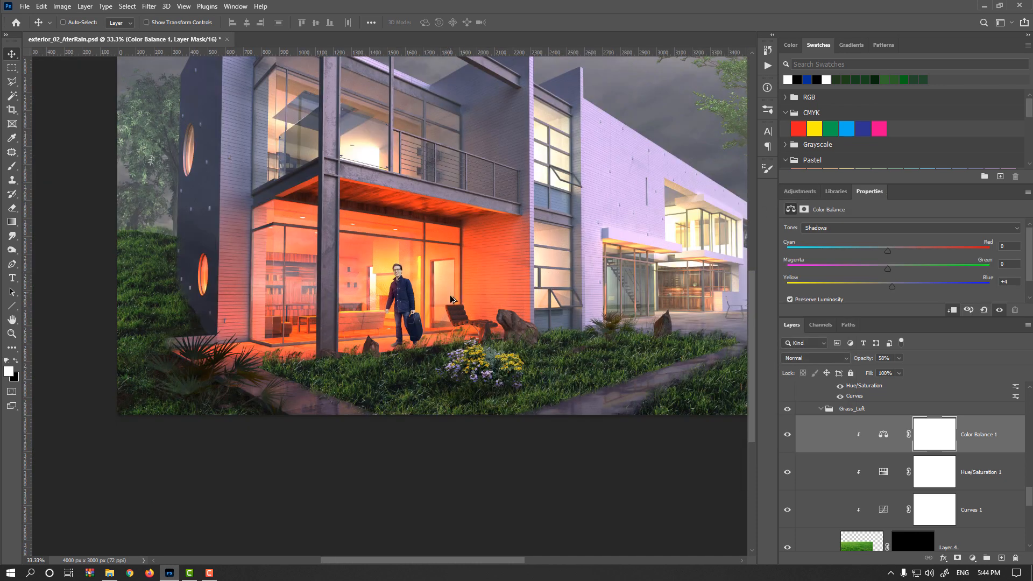
{"action": "key", "text": "ctrl+minus"}
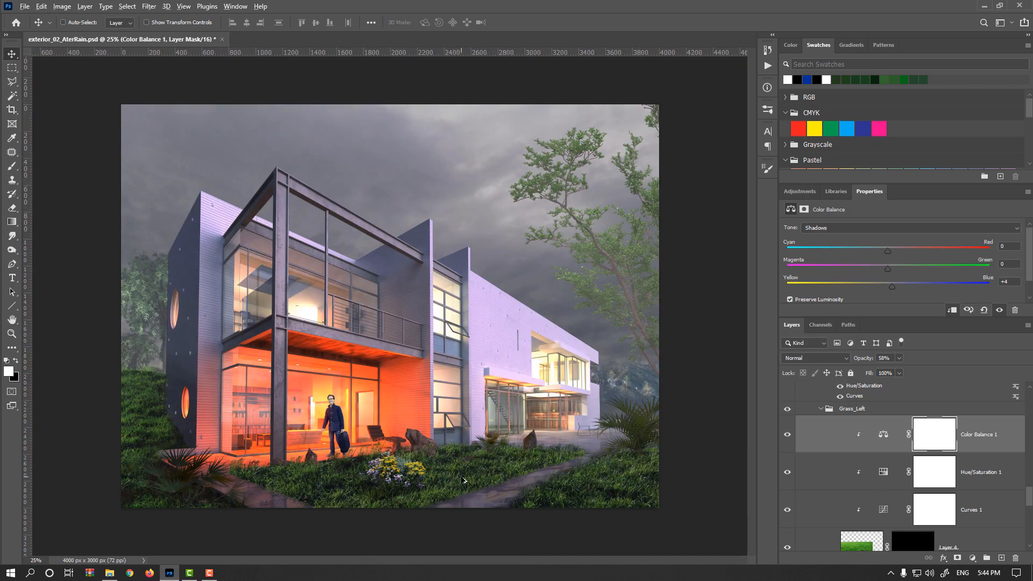
Step: Float the Properties panel and set the Grass group's Hue/Saturation 1 to hue -13, saturation -15 and lightness -8
{"action": "scroll", "coordinate": [464, 481], "scroll_direction": "up", "scroll_amount": 1}
{"action": "scroll", "coordinate": [830, 466], "scroll_direction": "down", "scroll_amount": 5}
{"action": "scroll", "coordinate": [830, 466], "scroll_direction": "down", "scroll_amount": 2}
{"action": "scroll", "coordinate": [830, 466], "scroll_direction": "up", "scroll_amount": 4}
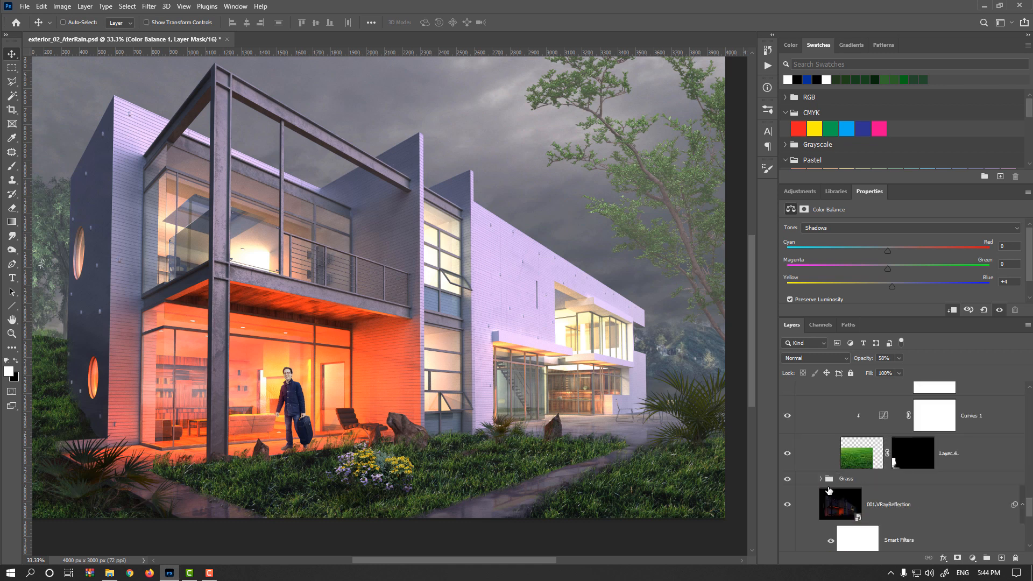
{"action": "left_click", "coordinate": [820, 479]}
{"action": "scroll", "coordinate": [834, 487], "scroll_direction": "down", "scroll_amount": 2}
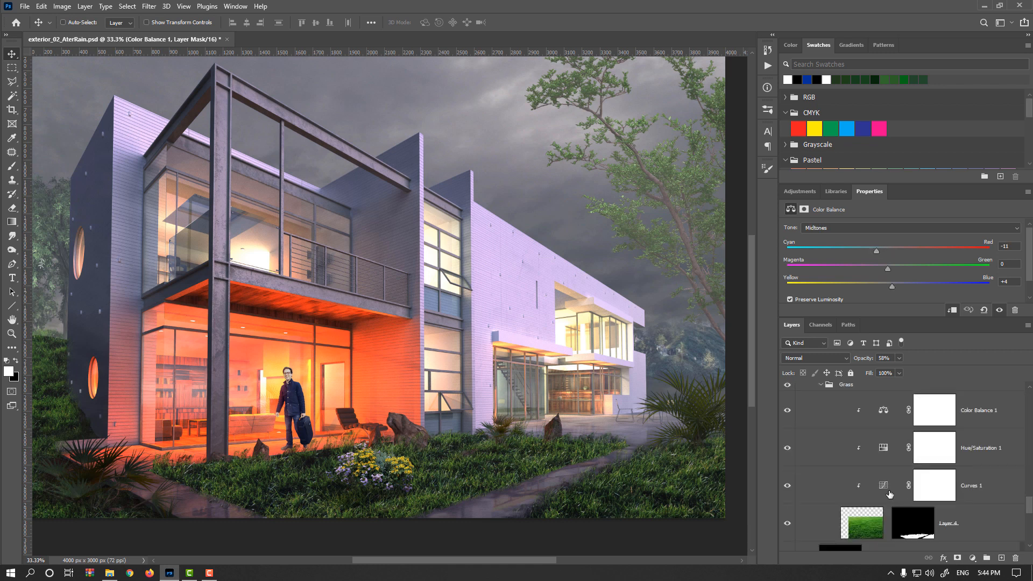
{"action": "left_click", "coordinate": [886, 454]}
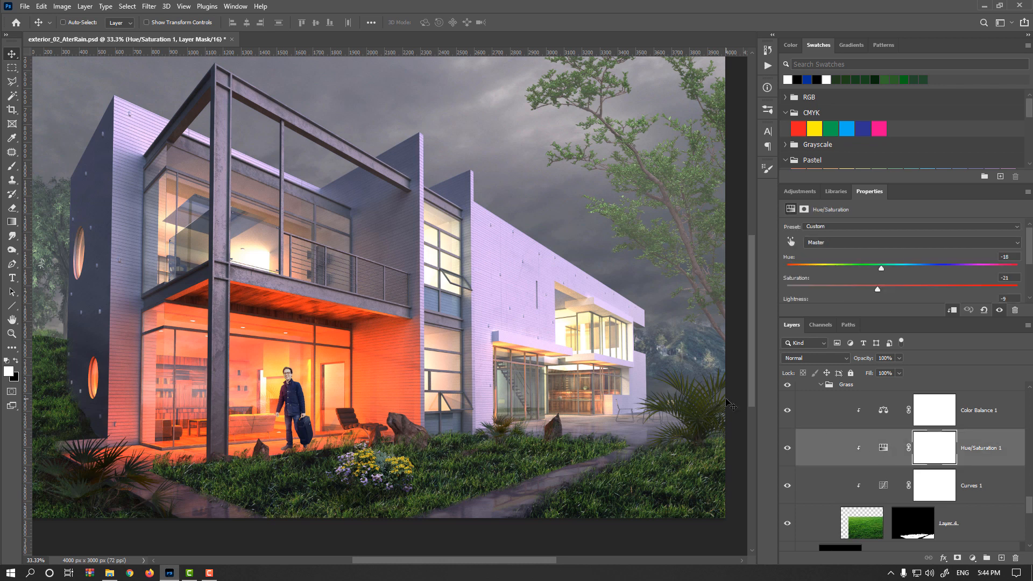
{"action": "left_click_drag", "start_coordinate": [857, 196], "coordinate": [474, 127]}
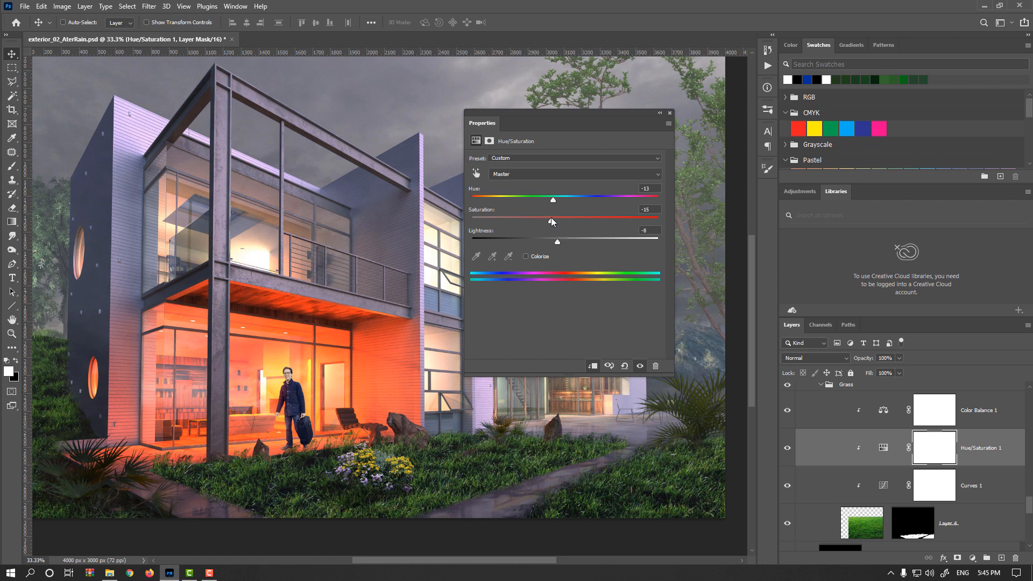
Step: Try a saturation of -20 on the Grass group's Hue/Saturation 1, returning it to -15
{"action": "key", "text": "Down"}
{"action": "key", "text": "Down"}
{"action": "key", "text": "Down"}
{"action": "key", "text": "Down"}
{"action": "key", "text": "Down"}
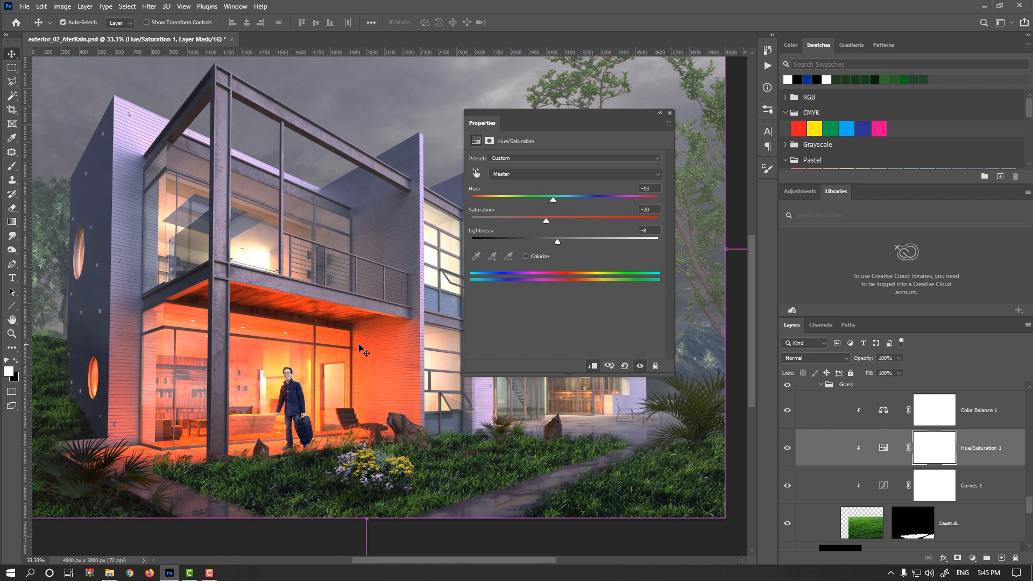
{"action": "key", "text": "Up"}
{"action": "key", "text": "Up"}
{"action": "key", "text": "Up"}
{"action": "key", "text": "Up"}
{"action": "key", "text": "Up"}
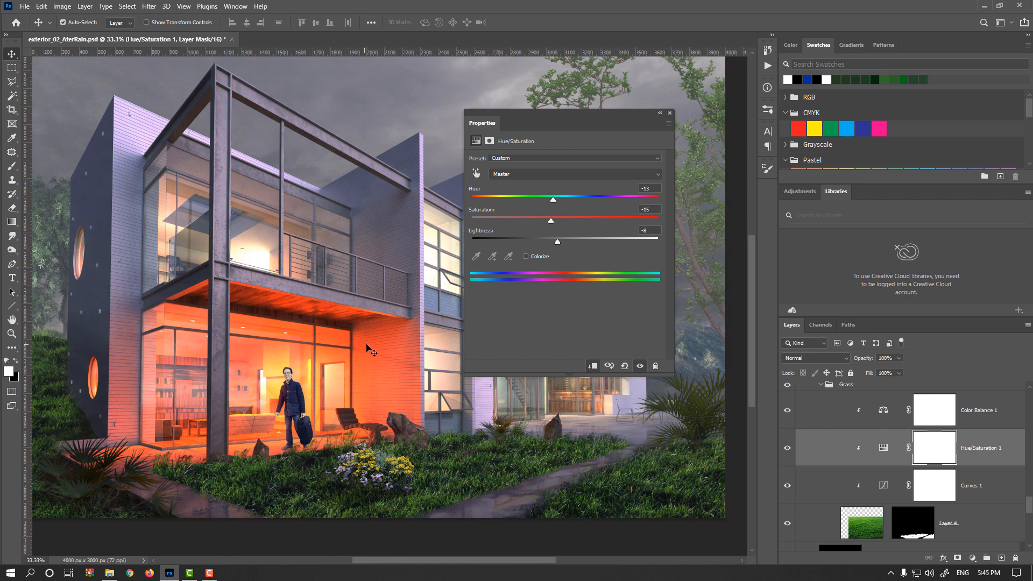
Step: Dock the Properties panel beside Adjustments and Libraries again and collapse the Grass and Grass_Left groups
{"action": "left_click_drag", "start_coordinate": [627, 114], "coordinate": [870, 192]}
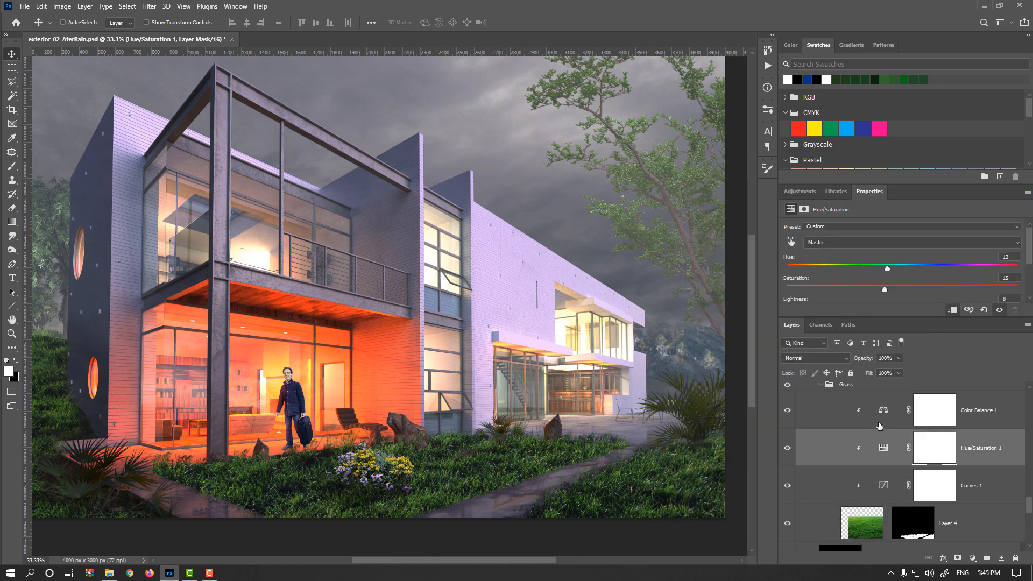
{"action": "scroll", "coordinate": [861, 447], "scroll_direction": "up", "scroll_amount": 2}
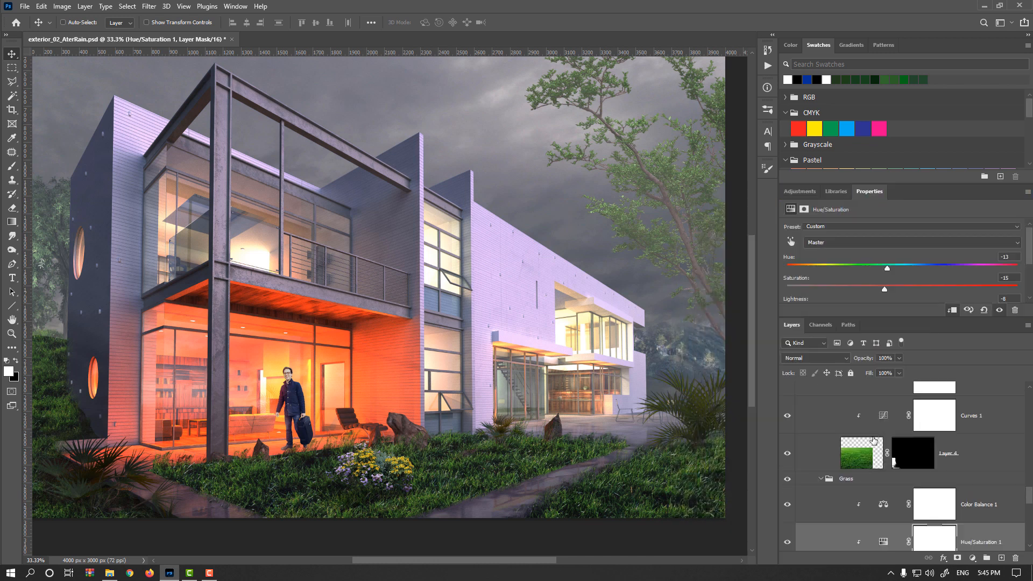
{"action": "left_click", "coordinate": [822, 479]}
{"action": "scroll", "coordinate": [829, 467], "scroll_direction": "up", "scroll_amount": 2}
{"action": "left_click", "coordinate": [821, 410]}
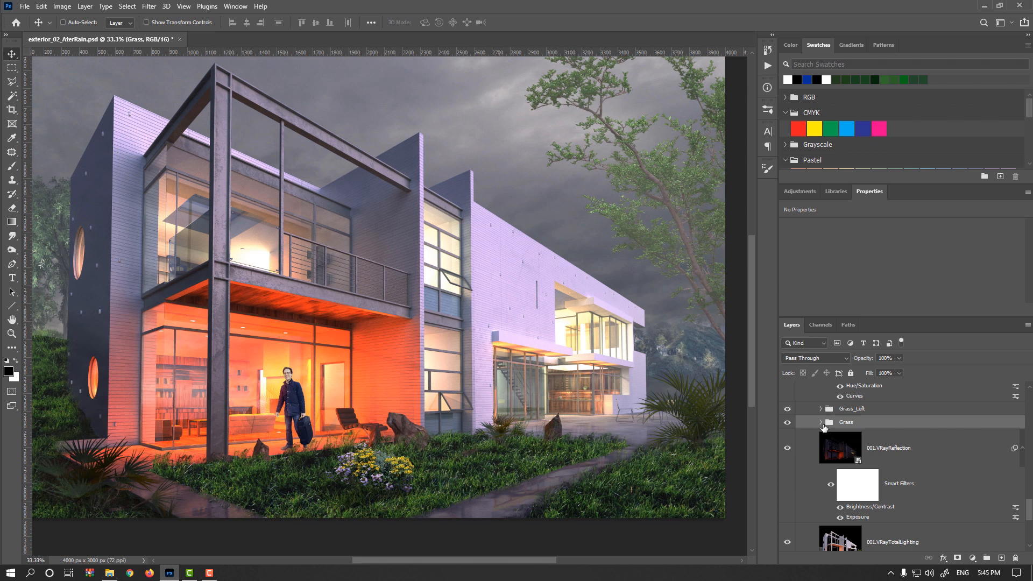
Step: Toggle the visibility of FlowerBush_01 copy, FlowerBush_01 and Layer 3 to check what each layer contributes to the composite
{"action": "scroll", "coordinate": [822, 431], "scroll_direction": "up", "scroll_amount": 2}
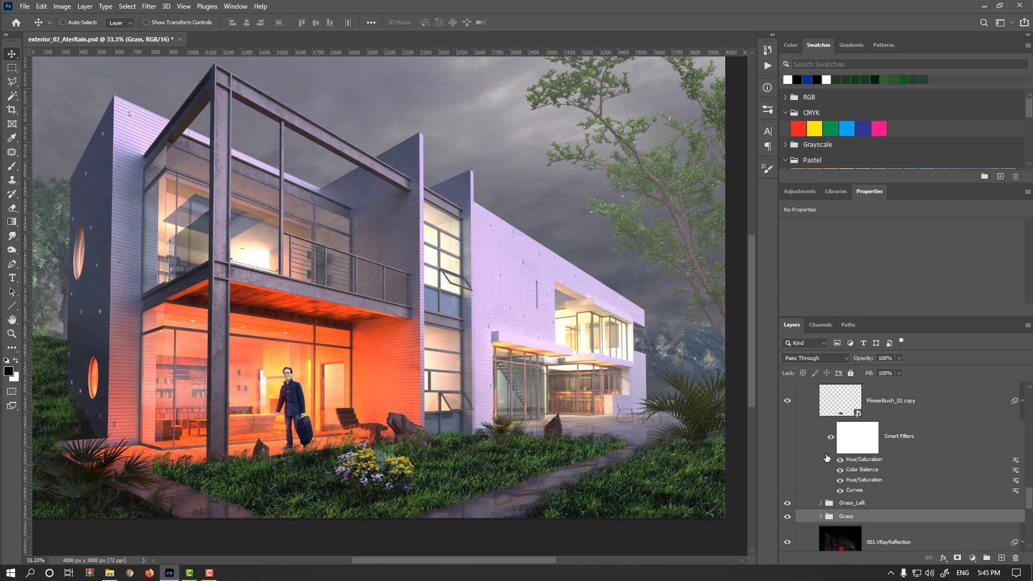
{"action": "left_click", "coordinate": [788, 401]}
{"action": "scroll", "coordinate": [837, 464], "scroll_direction": "up", "scroll_amount": 2}
{"action": "scroll", "coordinate": [822, 477], "scroll_direction": "up", "scroll_amount": 2}
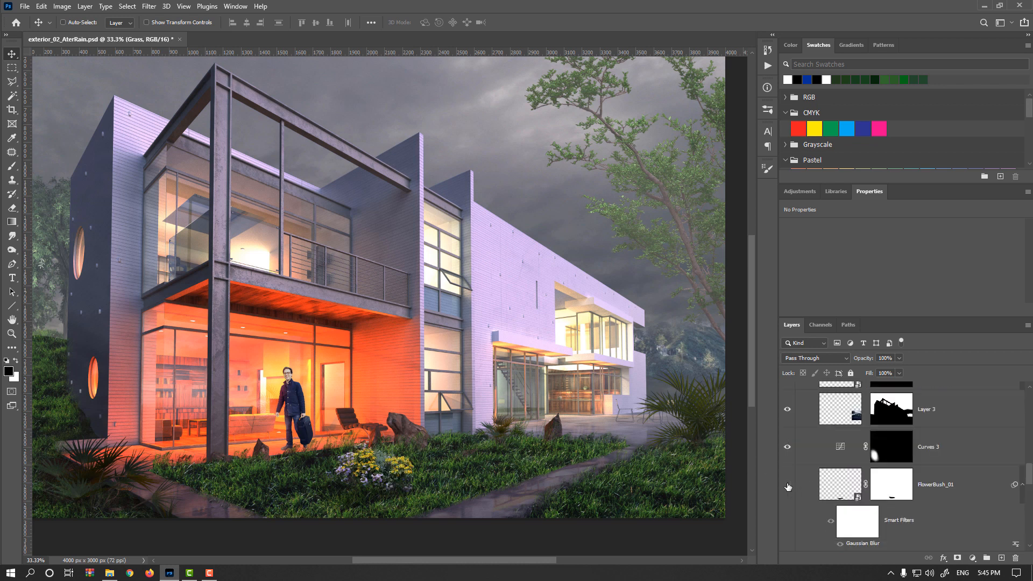
{"action": "left_click", "coordinate": [787, 486]}
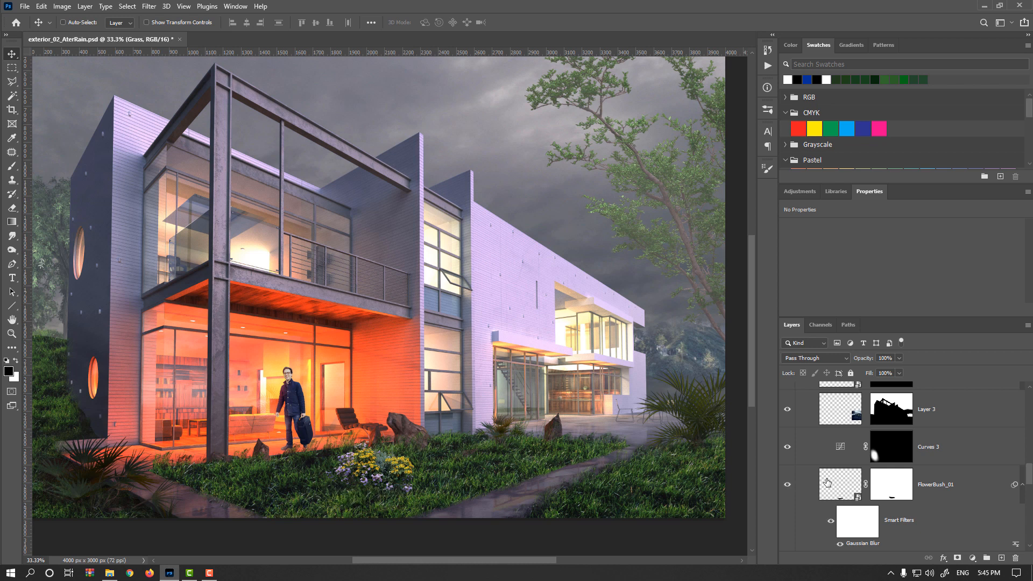
{"action": "scroll", "coordinate": [830, 482], "scroll_direction": "up", "scroll_amount": 2}
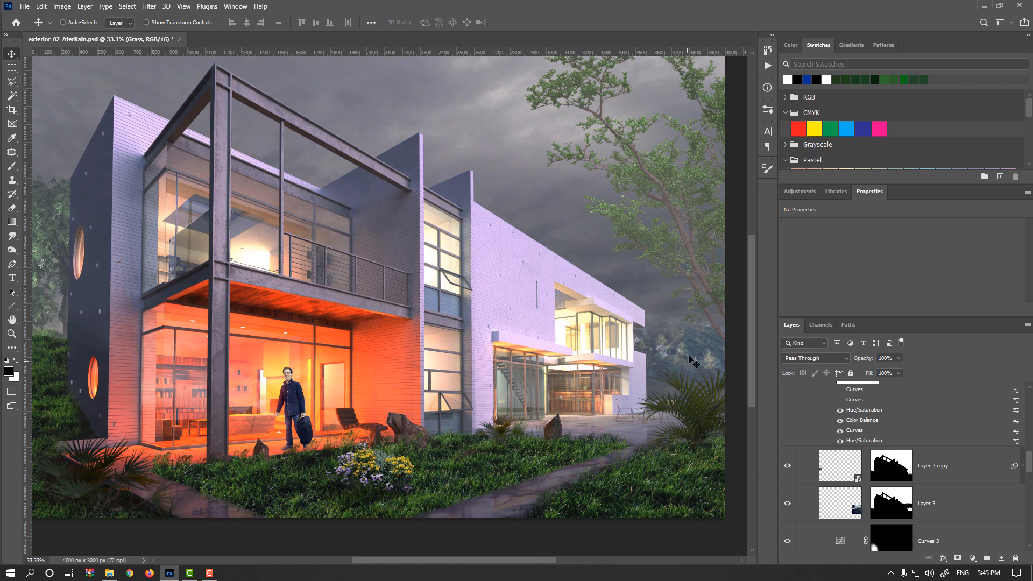
{"action": "left_click", "coordinate": [787, 504]}
{"action": "left_click", "coordinate": [786, 505]}
Step: Start a Curves adjustment on Layer 3 and raise its RGB midpoint to input 123, output 139
{"action": "left_click", "coordinate": [841, 508]}
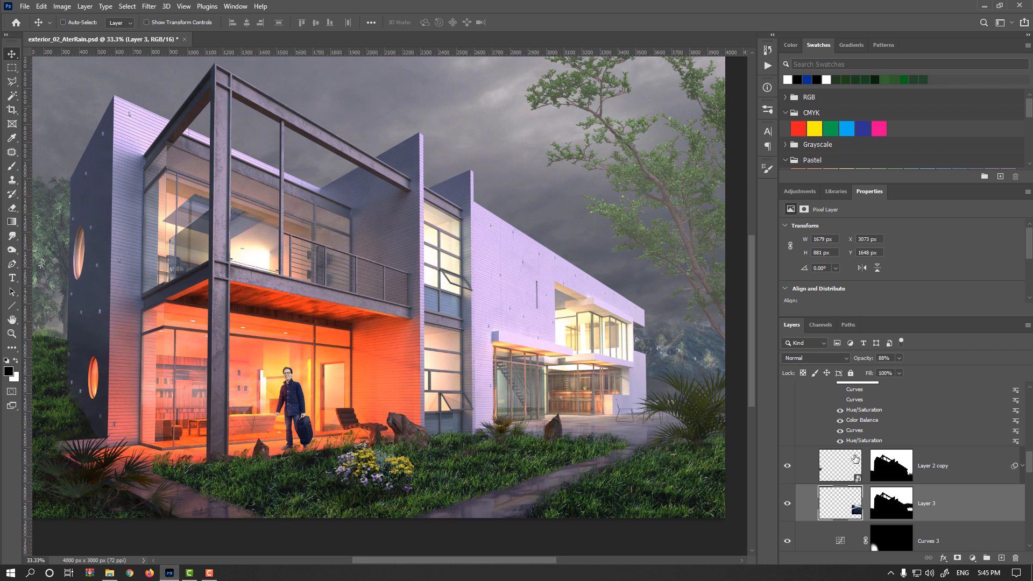
{"action": "key", "text": "ctrl+m"}
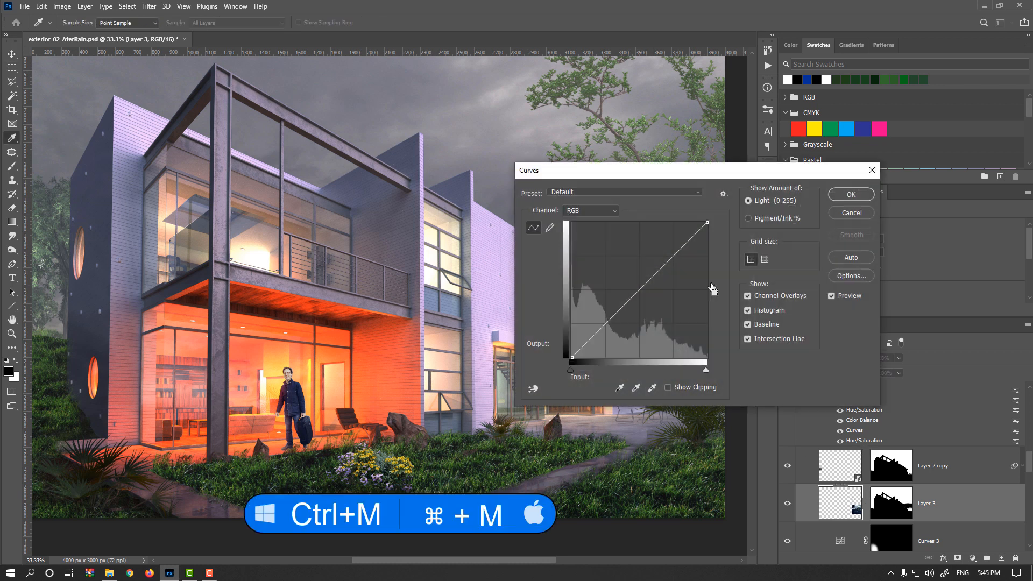
{"action": "left_click_drag", "start_coordinate": [715, 171], "coordinate": [377, 134]}
{"action": "left_click_drag", "start_coordinate": [294, 255], "coordinate": [261, 175]}
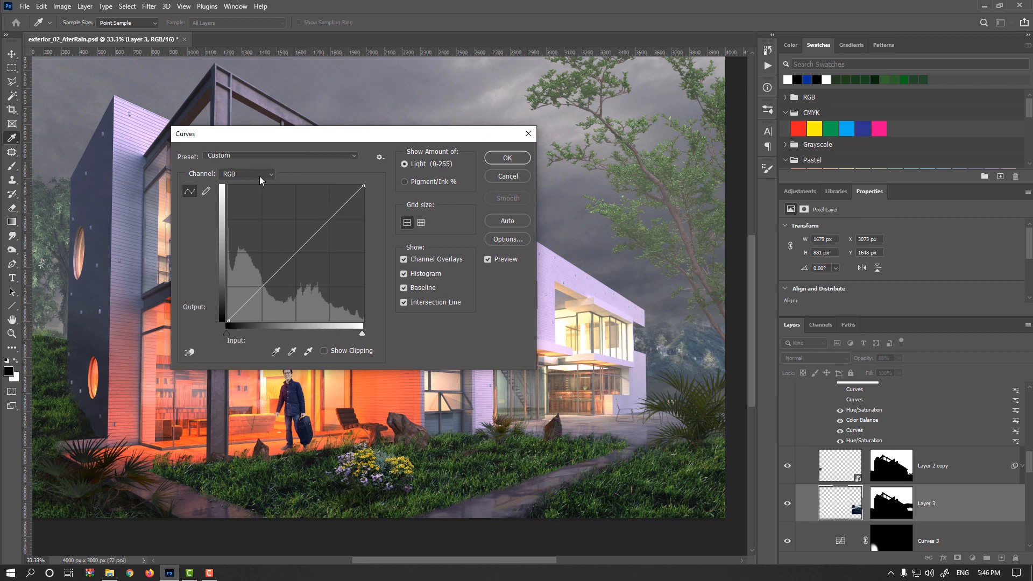
{"action": "left_click_drag", "start_coordinate": [293, 247], "coordinate": [293, 247]}
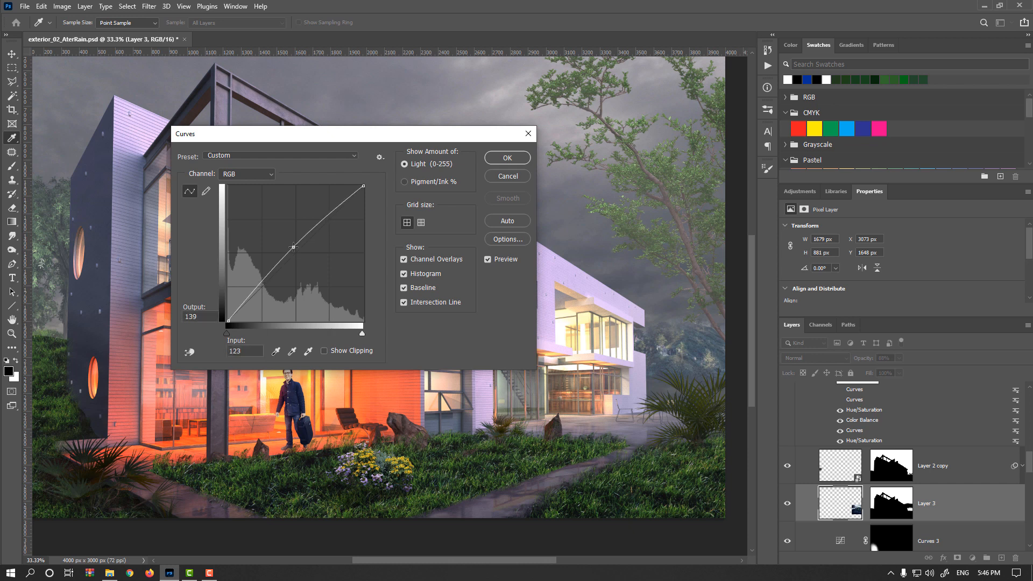
Step: Lower the Blue channel's midpoint in Layer 3's Curves to input 138, output 124
{"action": "left_click", "coordinate": [257, 175]}
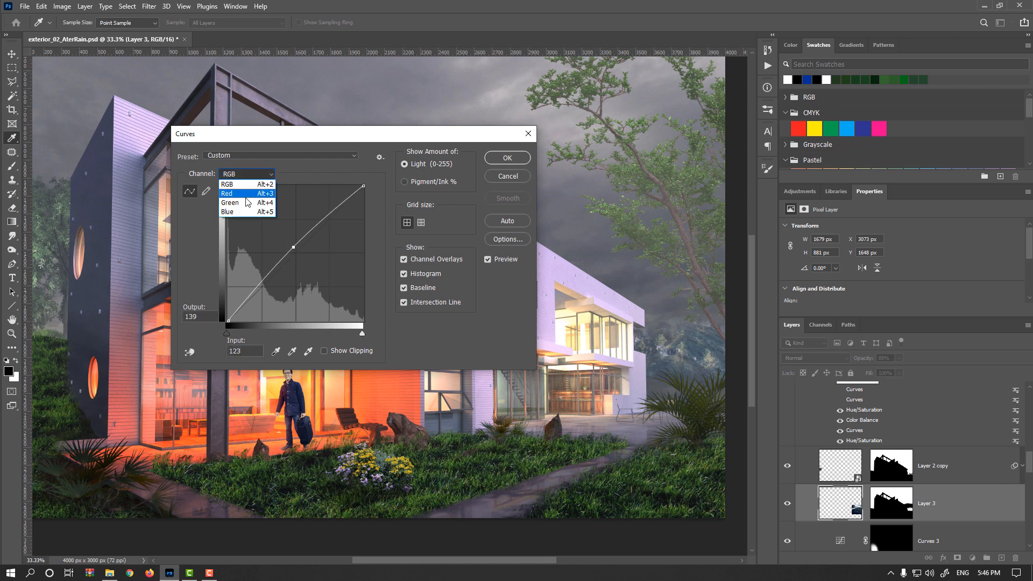
{"action": "left_click", "coordinate": [253, 212]}
{"action": "left_click_drag", "start_coordinate": [298, 251], "coordinate": [302, 255]}
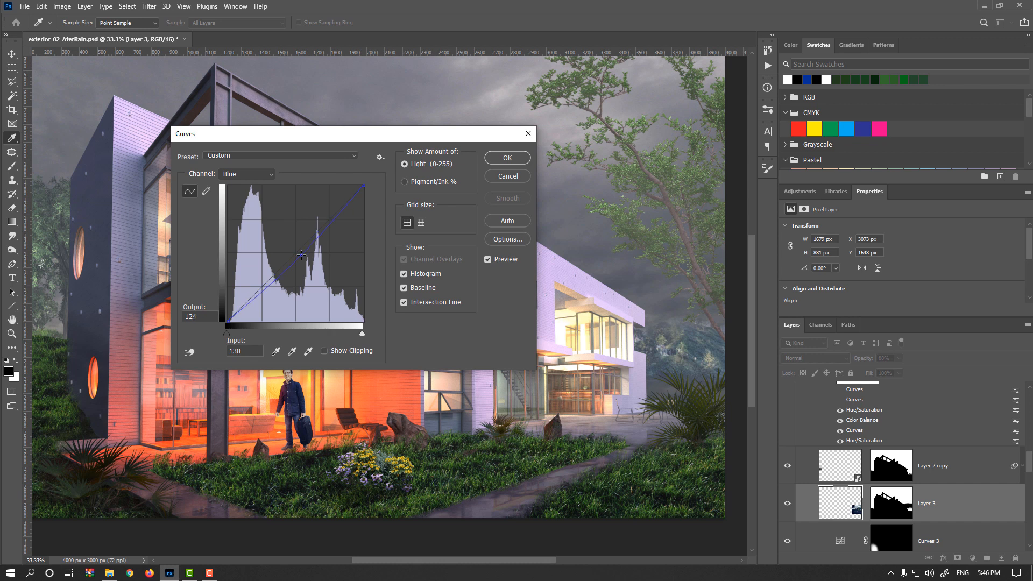
Step: Try a point on the Red curve, and raise the Green channel's midpoint to input 127, output 142
{"action": "left_click", "coordinate": [253, 175]}
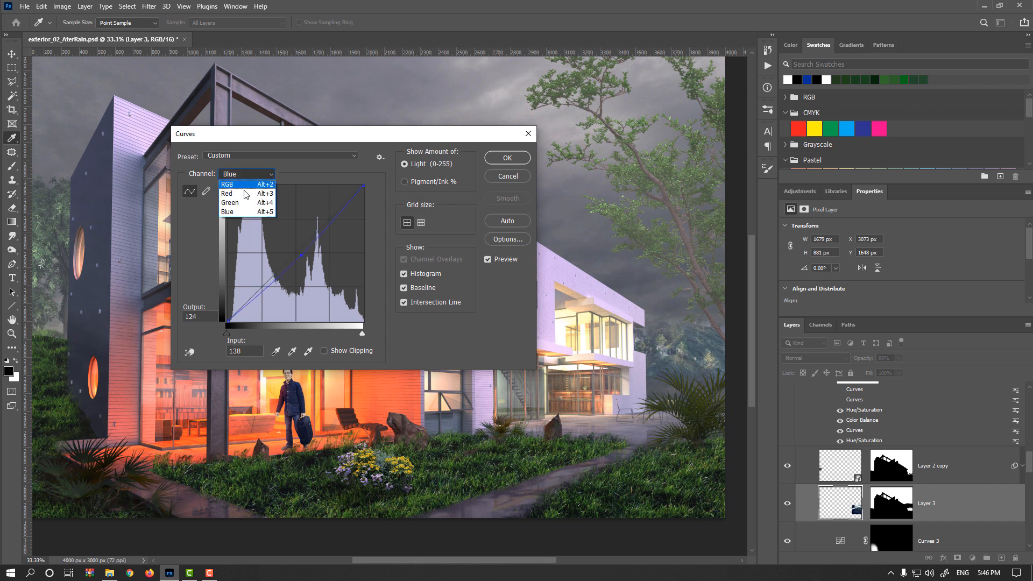
{"action": "left_click", "coordinate": [245, 193]}
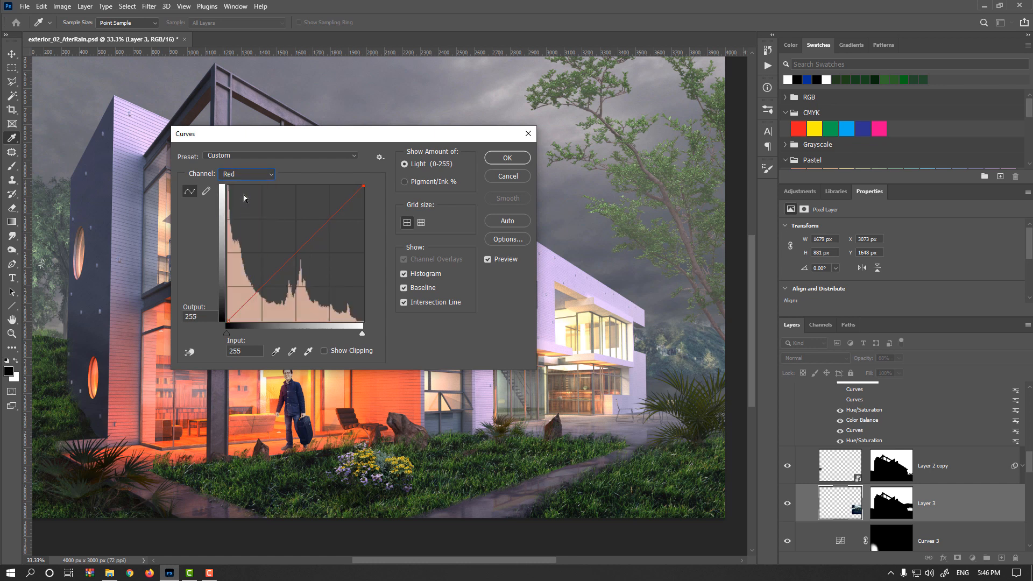
{"action": "left_click", "coordinate": [298, 247]}
{"action": "left_click", "coordinate": [257, 175]}
{"action": "left_click", "coordinate": [253, 208]}
{"action": "left_click", "coordinate": [295, 250]}
{"action": "left_click_drag", "start_coordinate": [295, 250], "coordinate": [295, 246]}
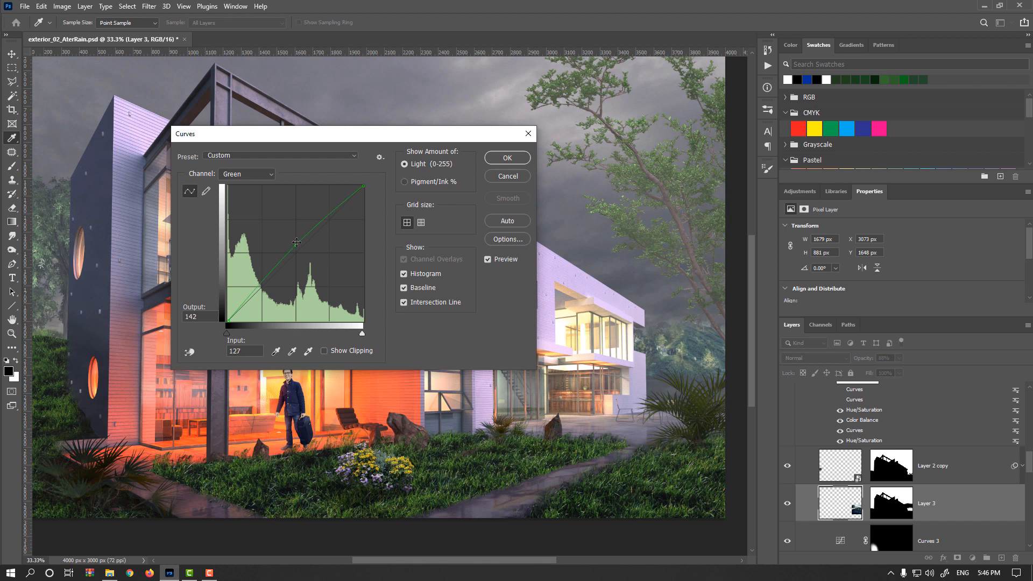
Step: Lower the Red channel's midpoint to input 145, output 128 and apply the Curves adjustment to Layer 3
{"action": "left_click", "coordinate": [256, 175]}
{"action": "left_click", "coordinate": [236, 193]}
{"action": "left_click_drag", "start_coordinate": [299, 249], "coordinate": [304, 254]}
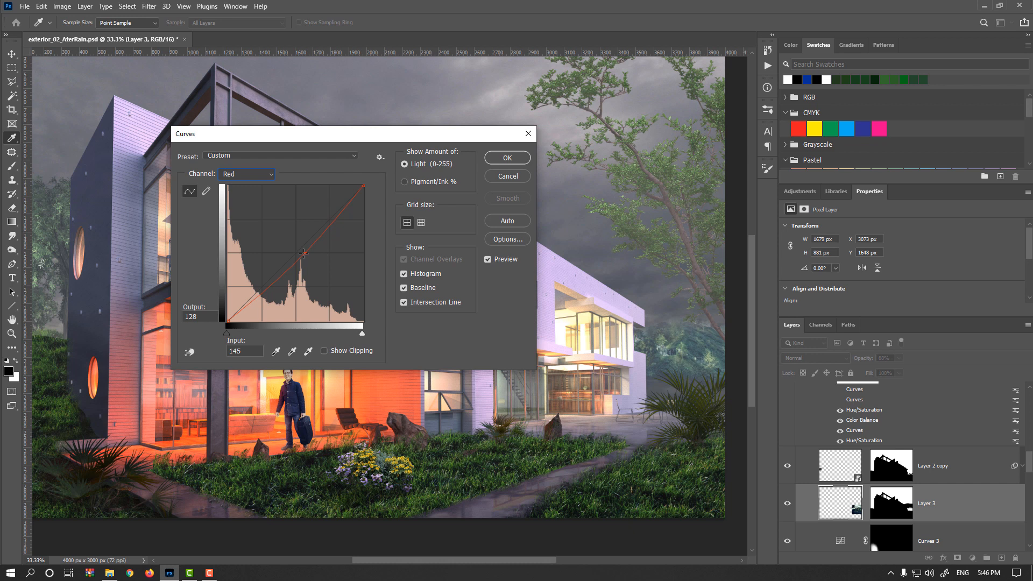
{"action": "left_click", "coordinate": [506, 161]}
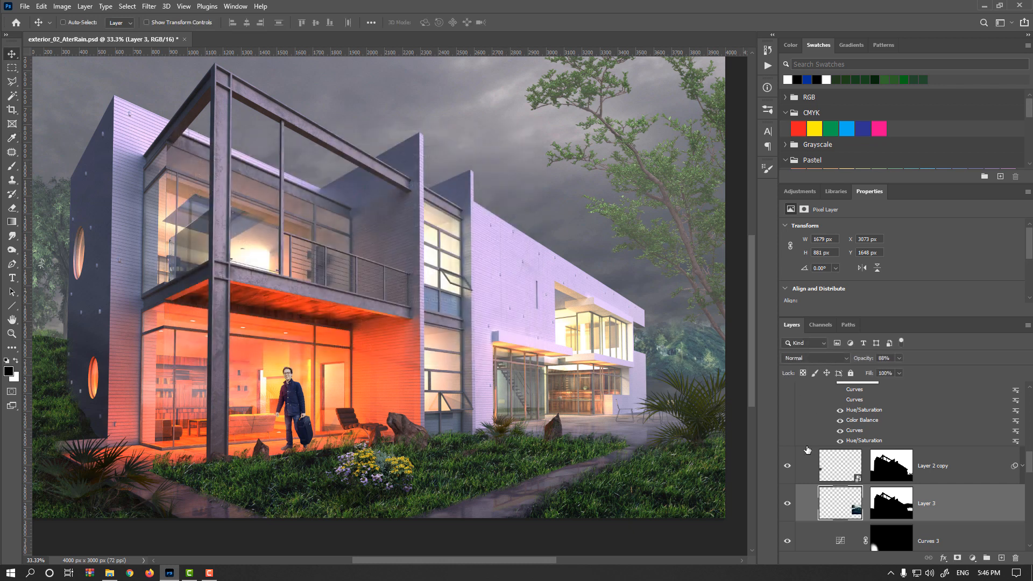
Step: Select Layer 2 and examine the background trees beside the house's left wall, up close and in the whole composite
{"action": "scroll", "coordinate": [815, 449], "scroll_direction": "up", "scroll_amount": 2}
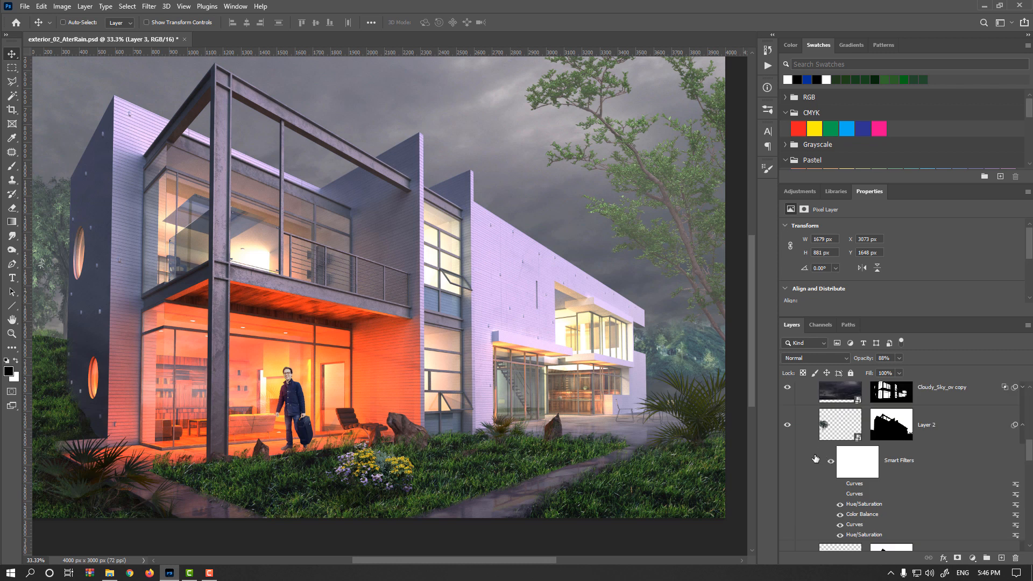
{"action": "left_click", "coordinate": [823, 430]}
{"action": "left_click_drag", "start_coordinate": [222, 358], "coordinate": [506, 374]}
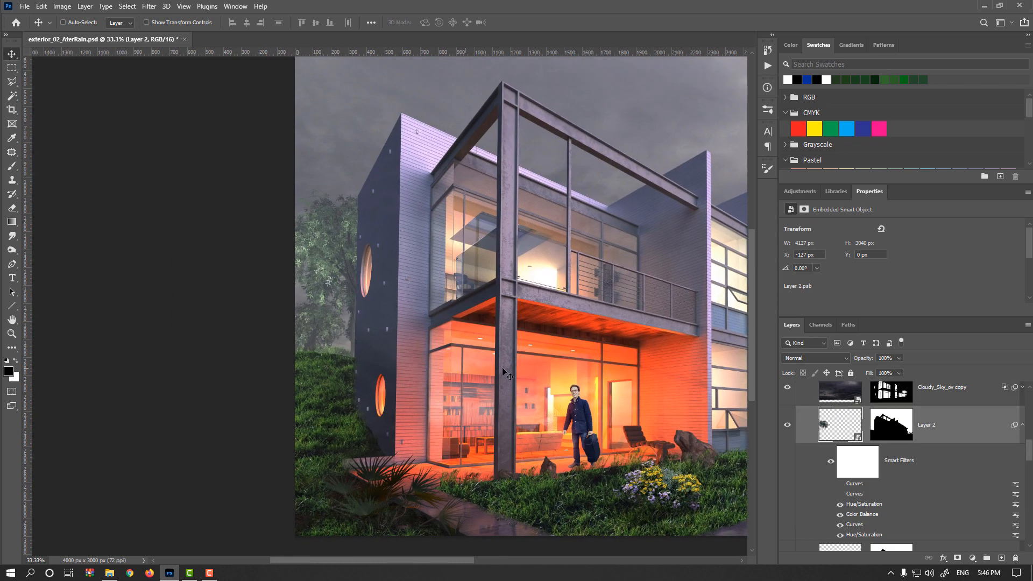
{"action": "key", "text": "ctrl+minus"}
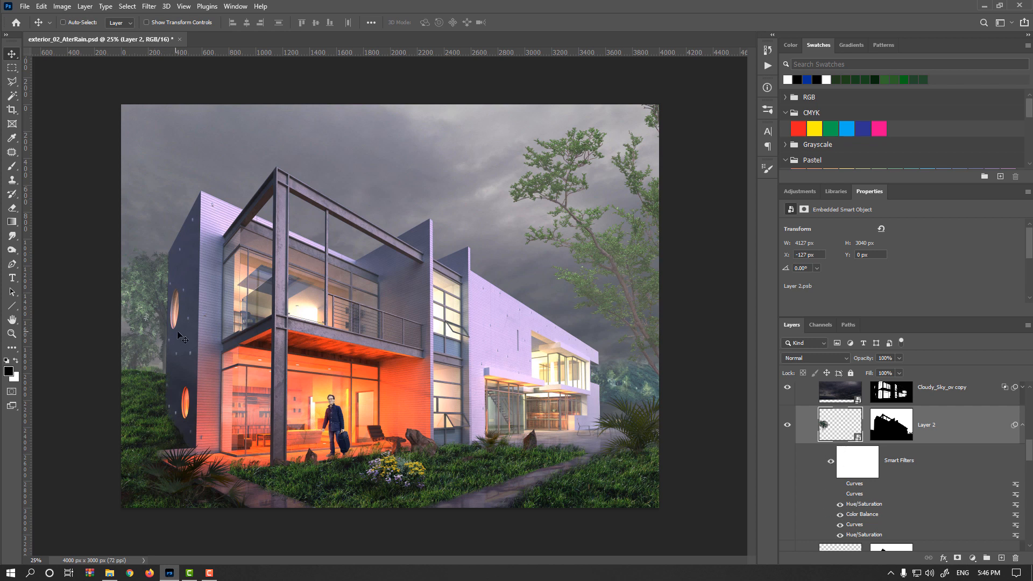
{"action": "scroll", "coordinate": [840, 455], "scroll_direction": "up", "scroll_amount": 3}
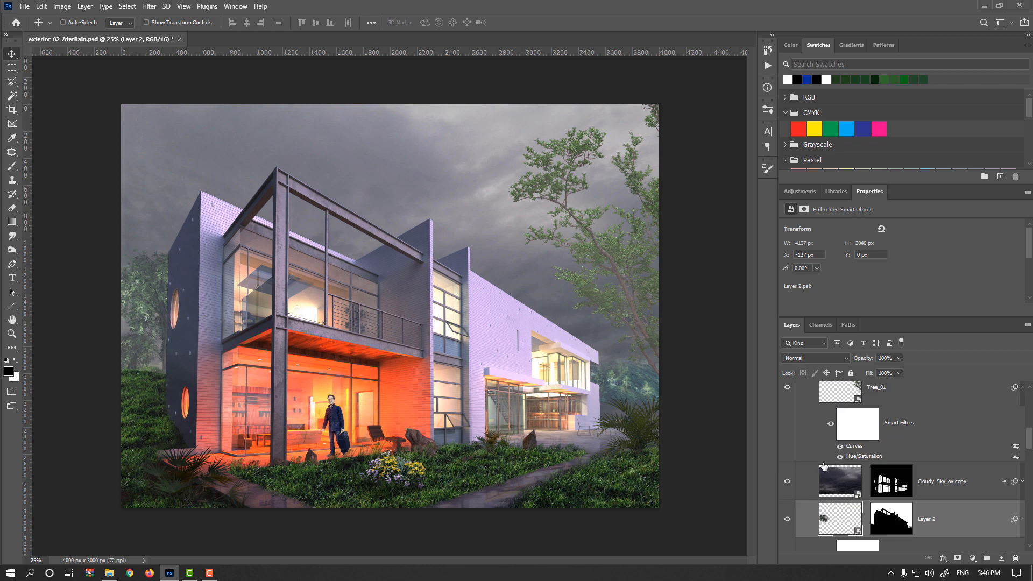